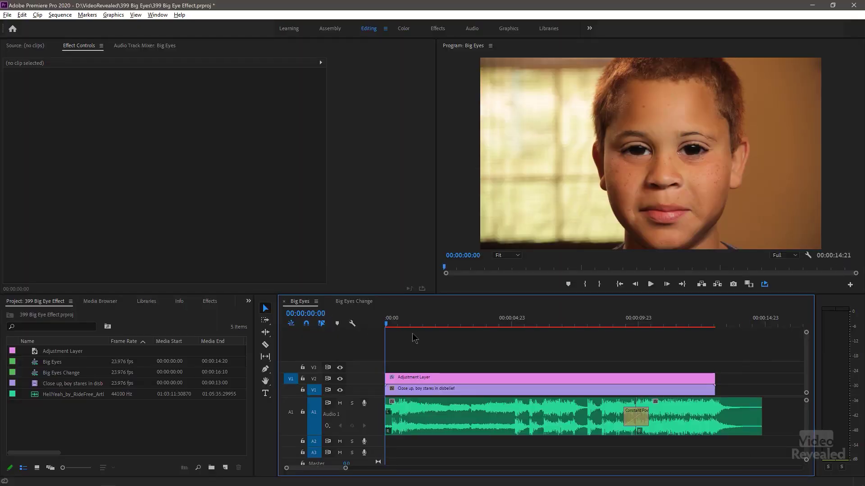
Compare the Big Eyes shot around 00:00:01:15 with and without the adjustment layer's Spherize effects
{"action": "left_click_drag", "start_coordinate": [422, 324], "coordinate": [427, 324]}
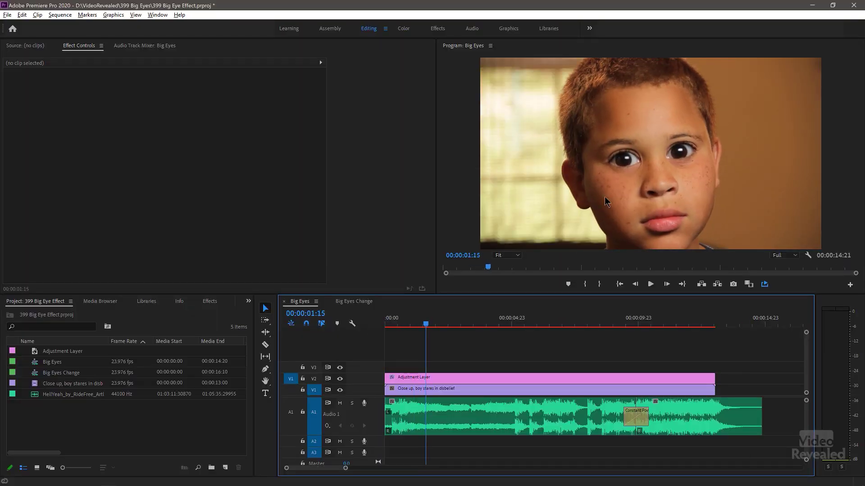
{"action": "left_click", "coordinate": [427, 380]}
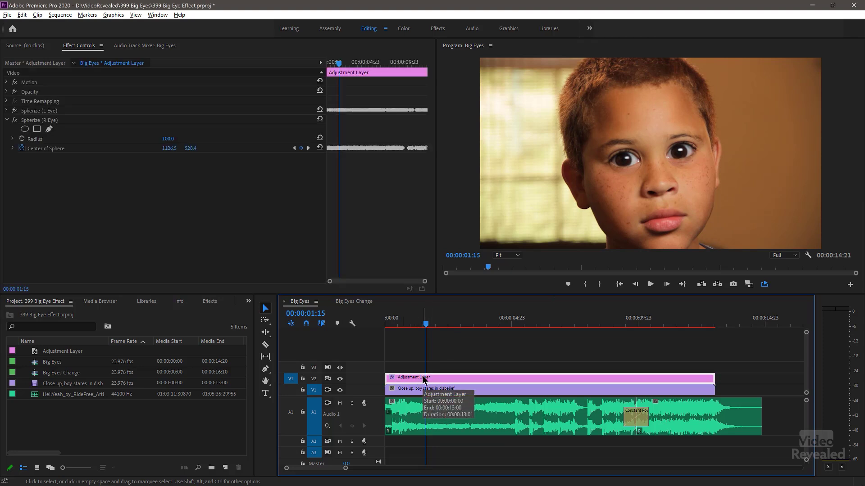
{"action": "left_click", "coordinate": [340, 379]}
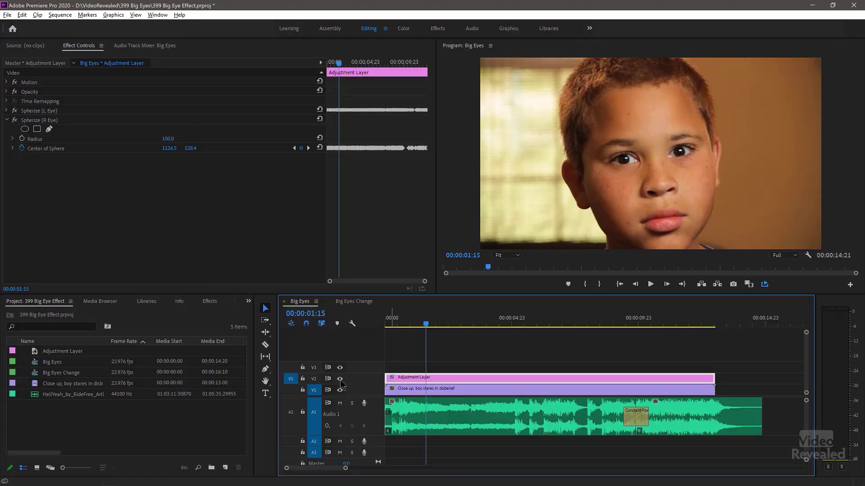
{"action": "left_click", "coordinate": [340, 379]}
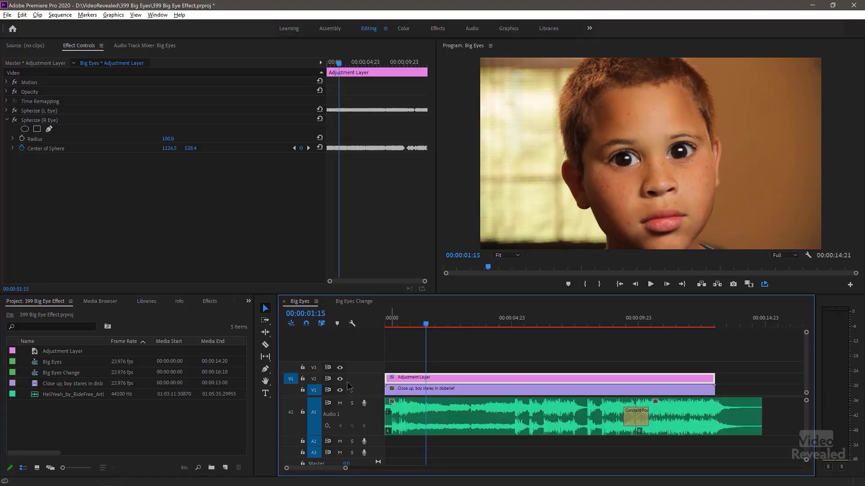
Create a new sequence from the "Close up, boy stares in disbelief" project clip and zoom in its timeline
{"action": "left_click", "coordinate": [36, 385]}
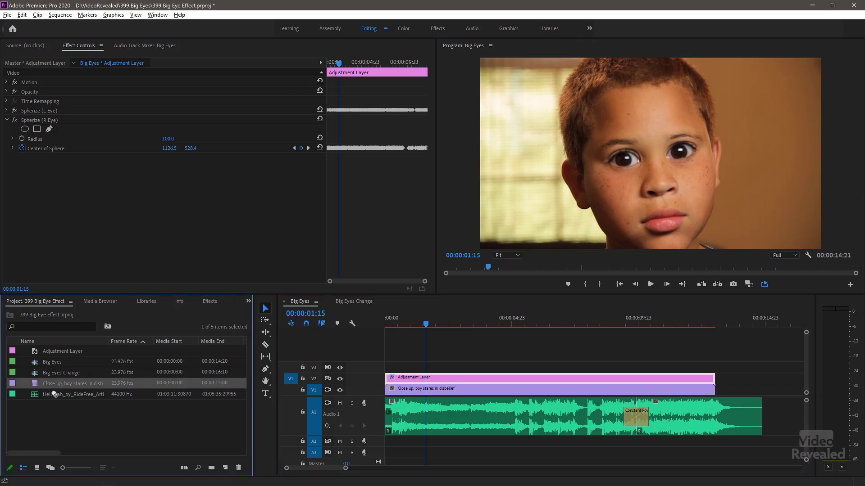
{"action": "left_click_drag", "start_coordinate": [193, 441], "coordinate": [226, 469]}
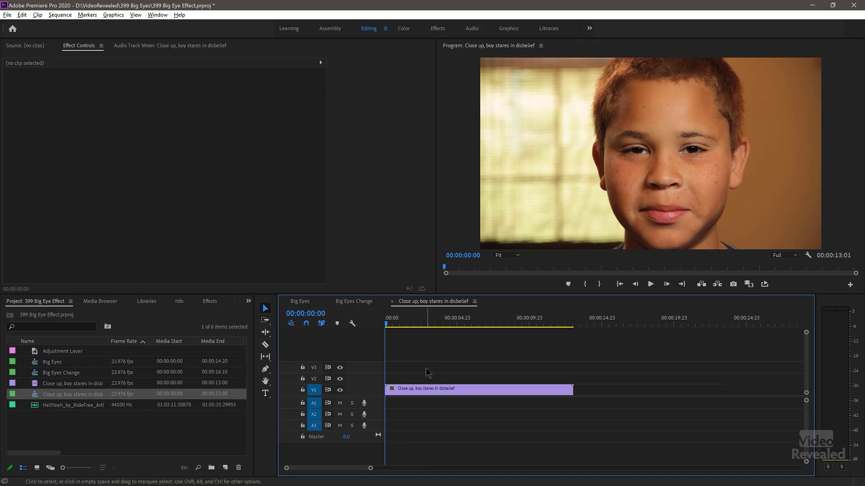
{"action": "key", "text": "="}
{"action": "left_click_drag", "start_coordinate": [421, 324], "coordinate": [346, 331]}
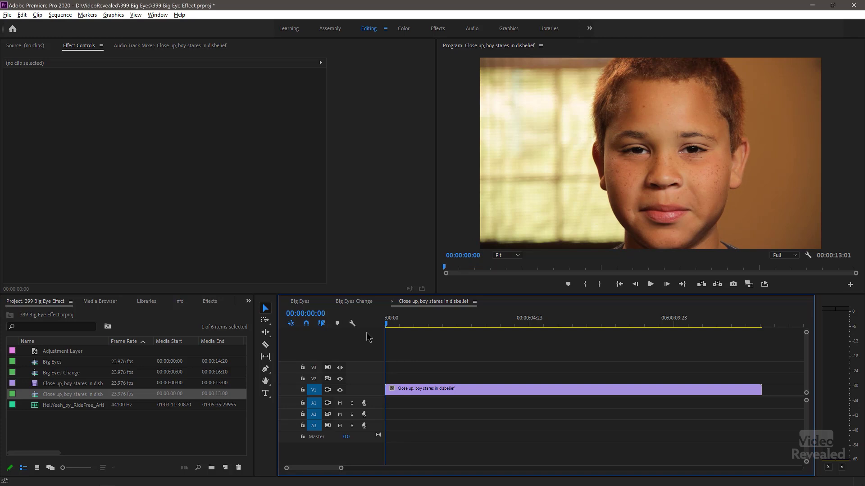
Apply the Spherize distort effect to the close-up clip at the open-eyed frame 00:00:01:13
{"action": "key", "text": "space"}
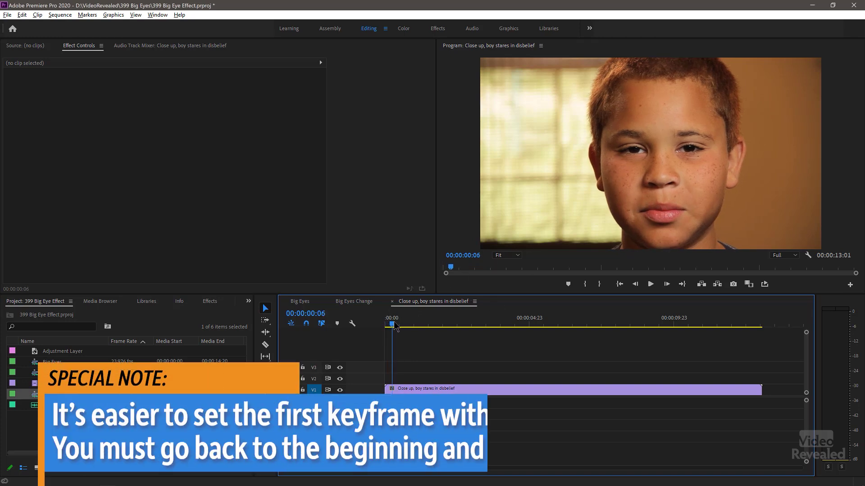
{"action": "left_click_drag", "start_coordinate": [408, 327], "coordinate": [431, 328]}
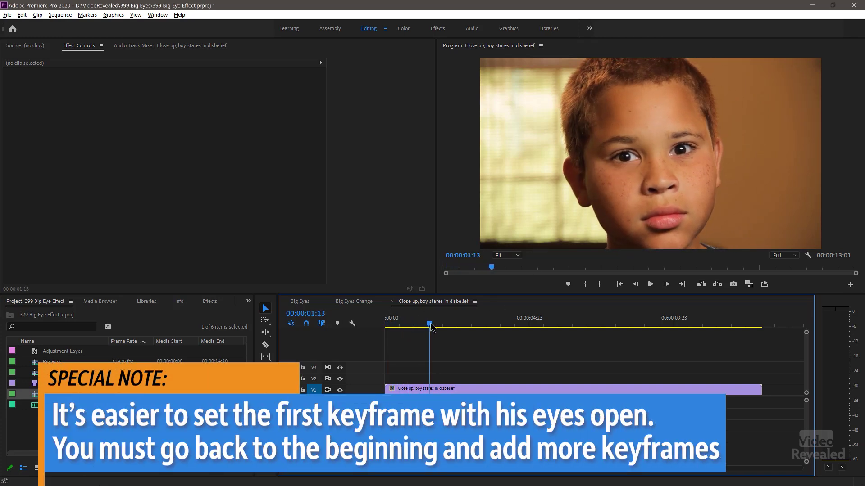
{"action": "left_click", "coordinate": [451, 388]}
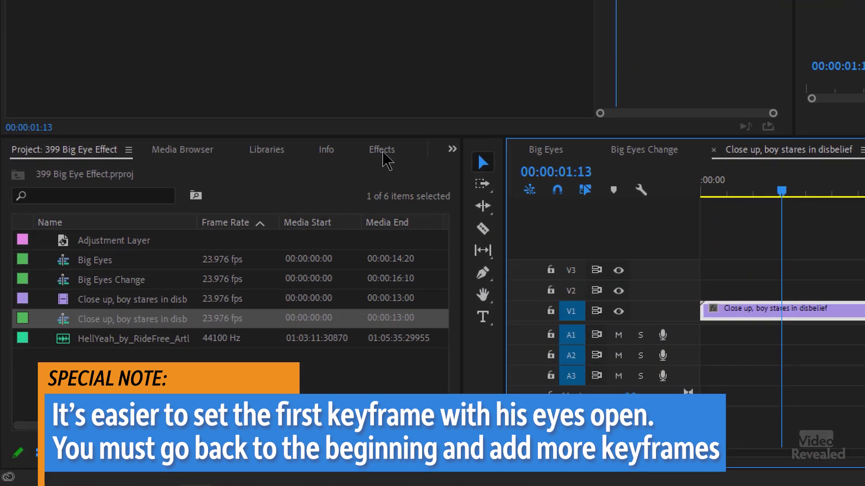
{"action": "left_click", "coordinate": [209, 301]}
{"action": "left_click", "coordinate": [96, 313]}
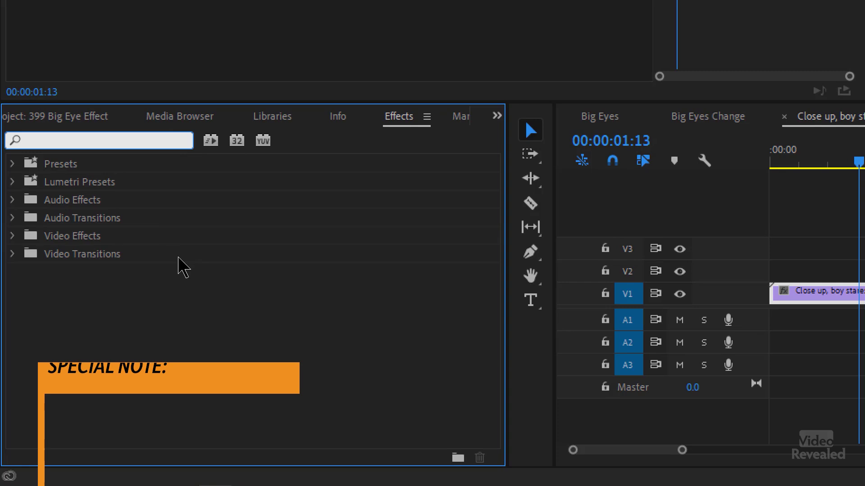
{"action": "type", "text": "spher"}
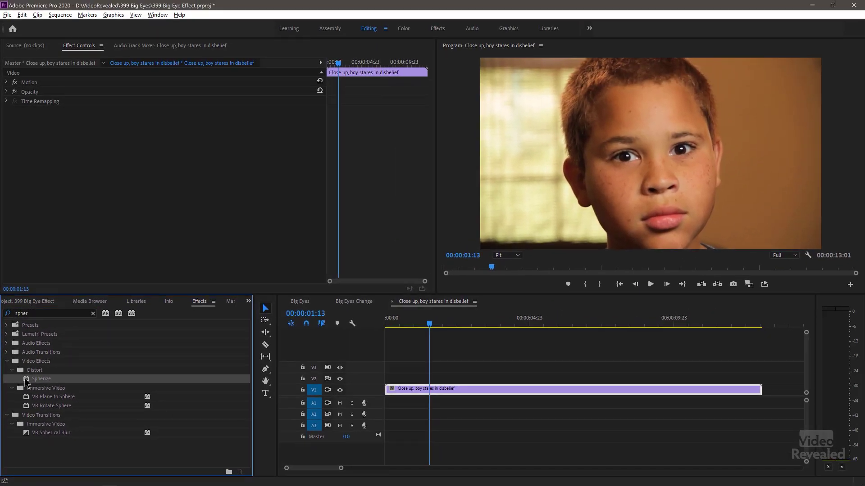
{"action": "double_click", "coordinate": [36, 371]}
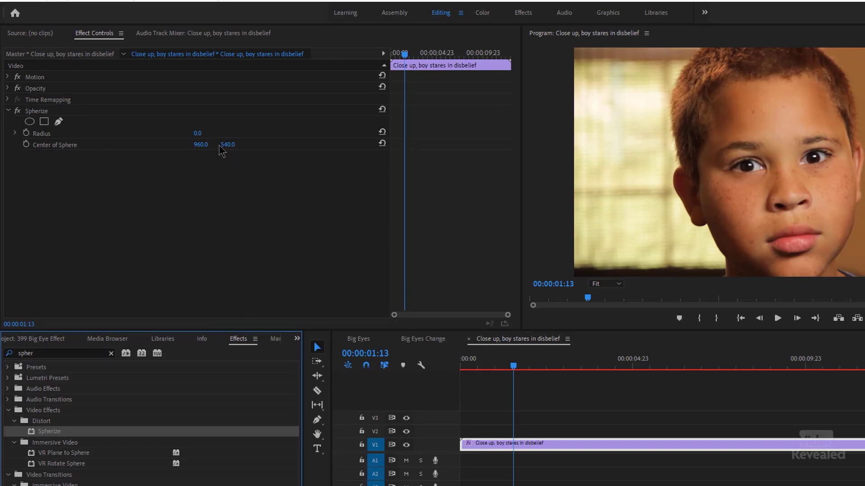
Set the Spherize radius to 115 and Center of Sphere to 811, 560 over the eye on the window side
{"action": "left_click", "coordinate": [198, 134]}
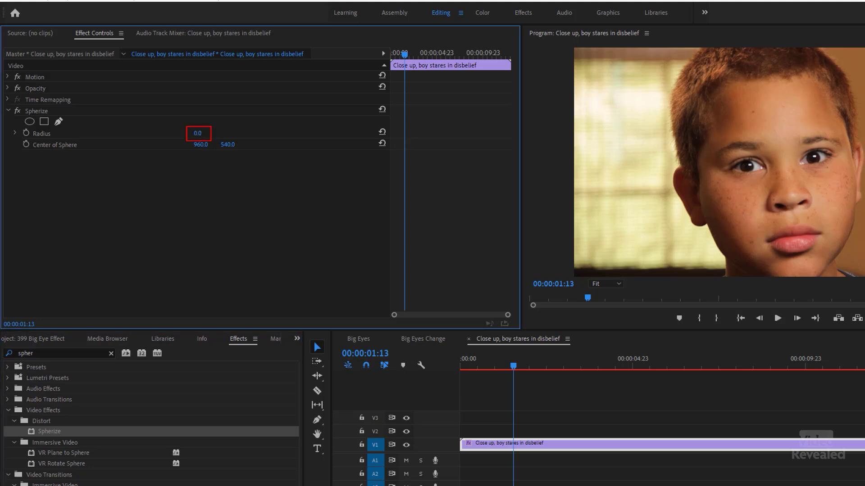
{"action": "left_click_drag", "start_coordinate": [198, 132], "coordinate": [234, 133]}
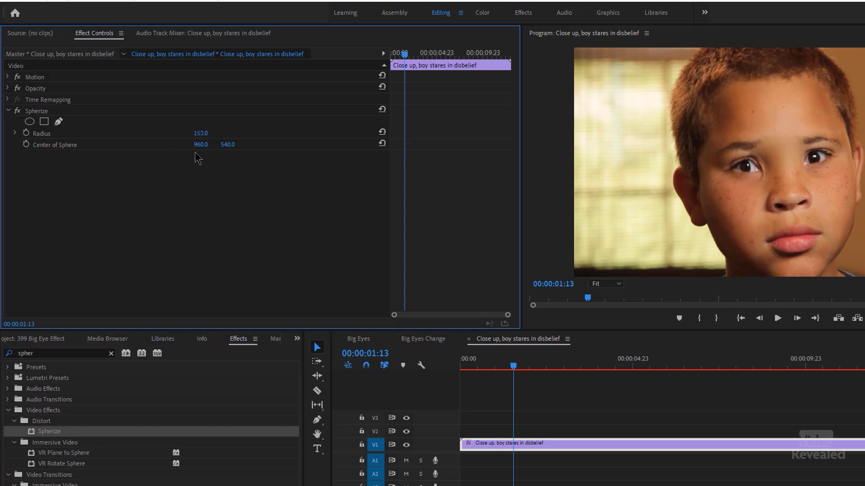
{"action": "left_click_drag", "start_coordinate": [202, 148], "coordinate": [135, 148]}
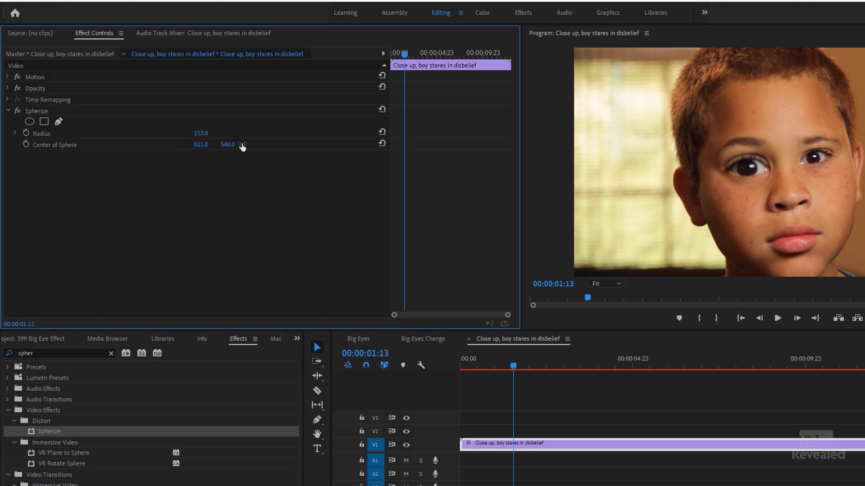
{"action": "left_click_drag", "start_coordinate": [229, 148], "coordinate": [184, 135]}
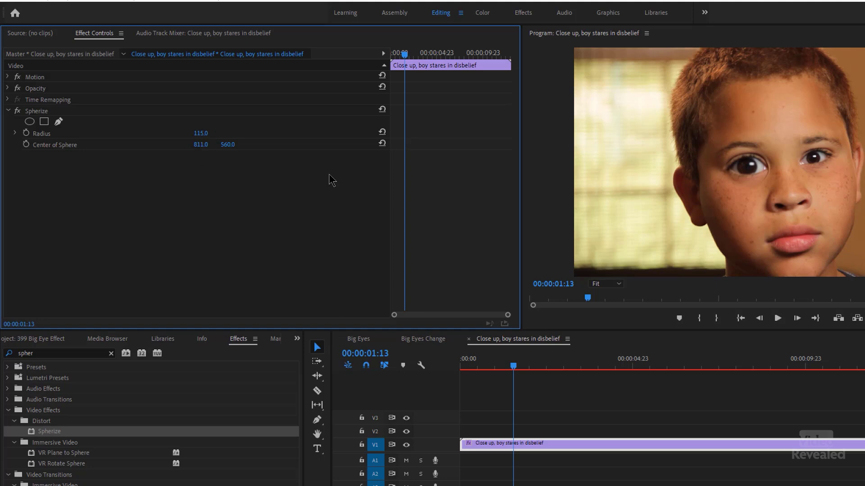
Enable Center of Sphere keyframing at 00:00:01:14 and select Spherize to show its centre handle on the picture
{"action": "mouse_move", "coordinate": [414, 59]}
{"action": "left_mouse_down"}
{"action": "mouse_move", "coordinate": [396, 60]}
{"action": "mouse_move", "coordinate": [469, 60]}
{"action": "mouse_move", "coordinate": [407, 69]}
{"action": "left_mouse_up"}
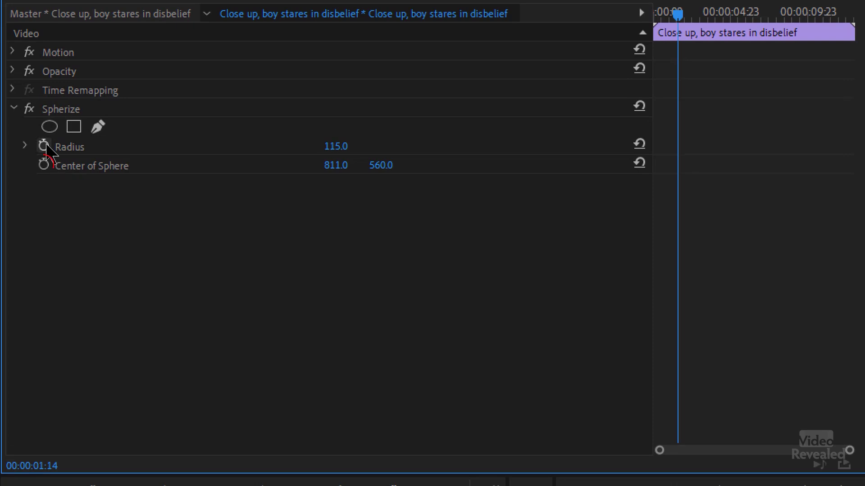
{"action": "left_click", "coordinate": [44, 165]}
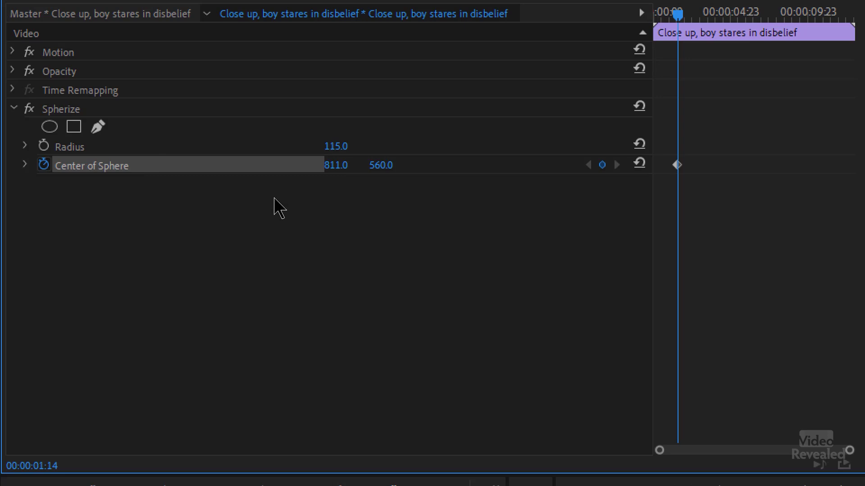
{"action": "left_click", "coordinate": [126, 110]}
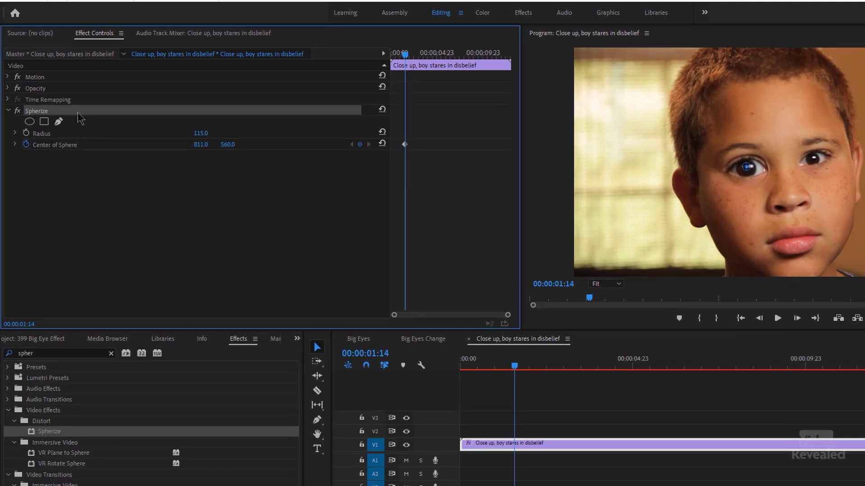
{"action": "left_click", "coordinate": [118, 197]}
{"action": "left_click", "coordinate": [84, 116]}
{"action": "left_click", "coordinate": [80, 165]}
{"action": "left_click", "coordinate": [83, 116]}
{"action": "left_click", "coordinate": [83, 154]}
{"action": "left_click", "coordinate": [82, 117]}
{"action": "left_click", "coordinate": [84, 165]}
{"action": "left_click", "coordinate": [83, 116]}
{"action": "left_click", "coordinate": [72, 168]}
{"action": "left_click", "coordinate": [68, 116]}
Enlarge the program view and move the Spherize centre handle onto the pupil, at about 815.2, 564.4
{"action": "left_click_drag", "start_coordinate": [520, 196], "coordinate": [360, 211]}
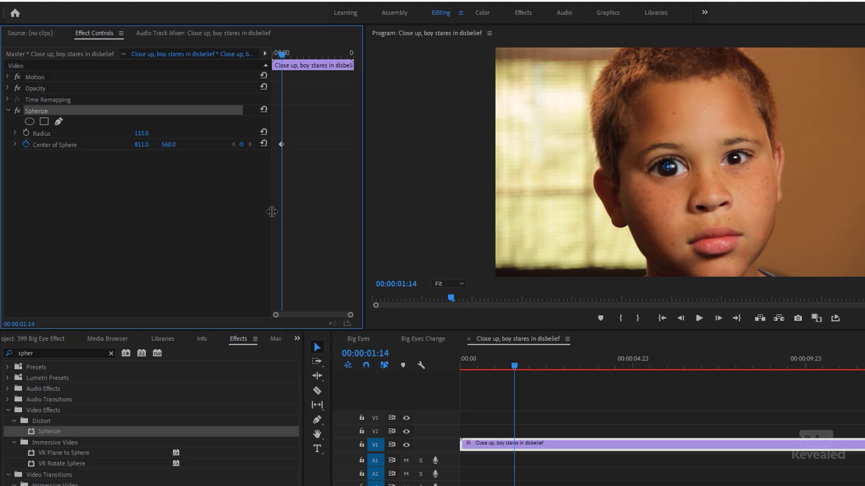
{"action": "left_click_drag", "start_coordinate": [272, 212], "coordinate": [184, 212]}
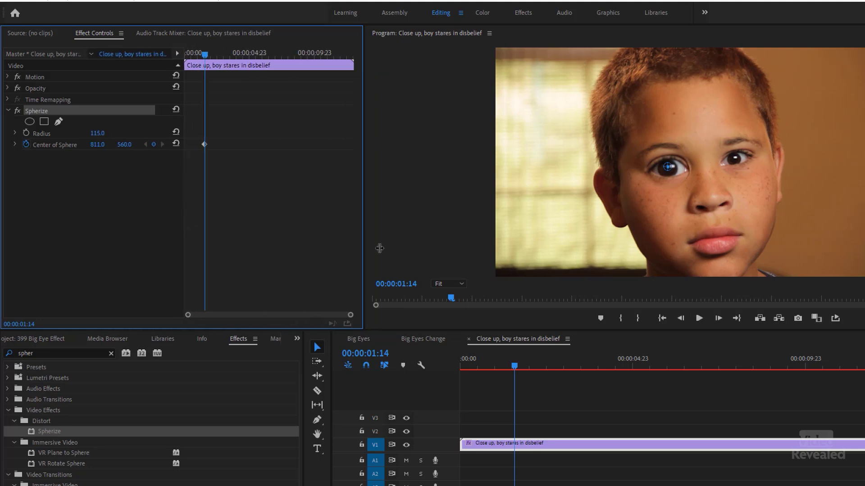
{"action": "left_click_drag", "start_coordinate": [509, 331], "coordinate": [508, 454]}
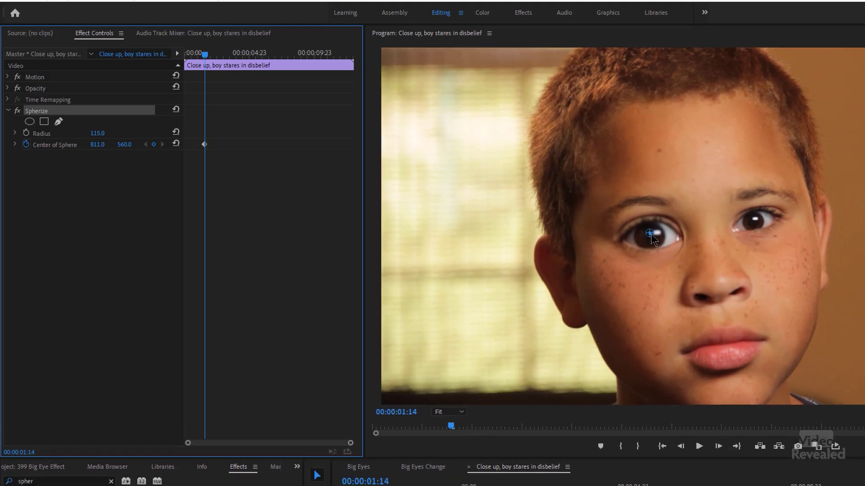
{"action": "mouse_move", "coordinate": [650, 232]}
{"action": "left_mouse_down"}
{"action": "mouse_move", "coordinate": [702, 231]}
{"action": "mouse_move", "coordinate": [685, 217]}
{"action": "mouse_move", "coordinate": [636, 240]}
{"action": "mouse_move", "coordinate": [651, 232]}
{"action": "left_mouse_up"}
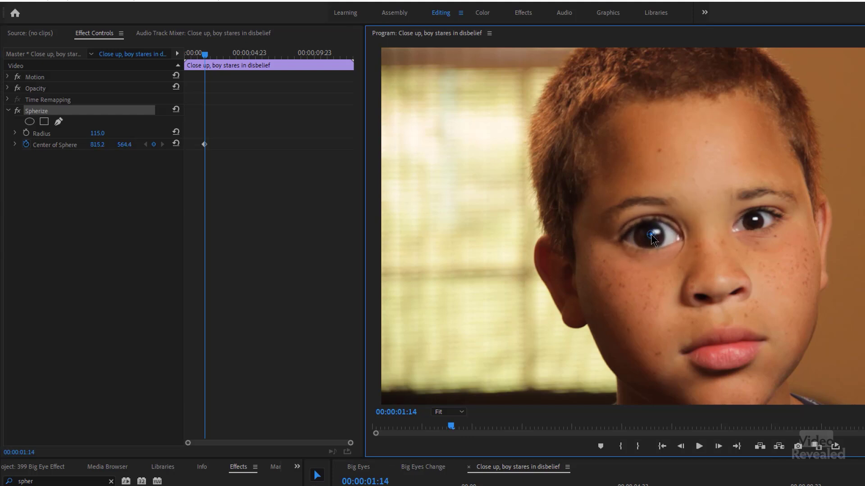
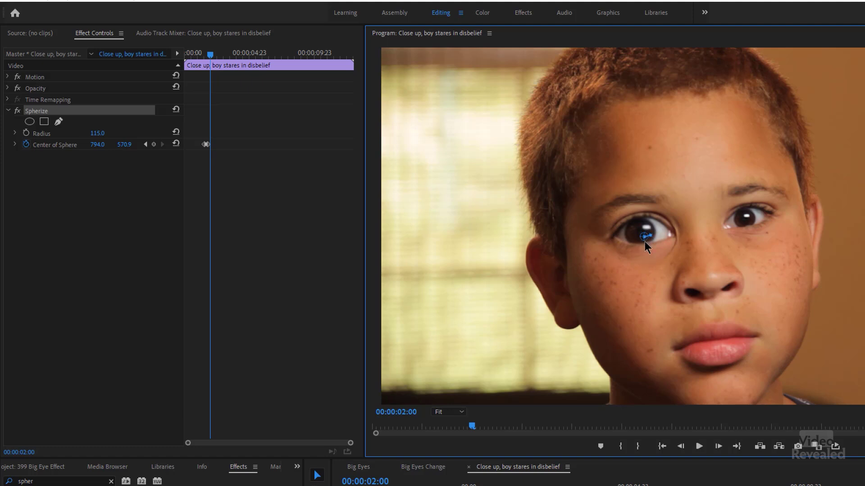
Reposition the Spherize centre over the pupil to about 786, 561.9 at 00:00:02:00
{"action": "left_click", "coordinate": [122, 147]}
{"action": "left_click_drag", "start_coordinate": [645, 236], "coordinate": [646, 233]}
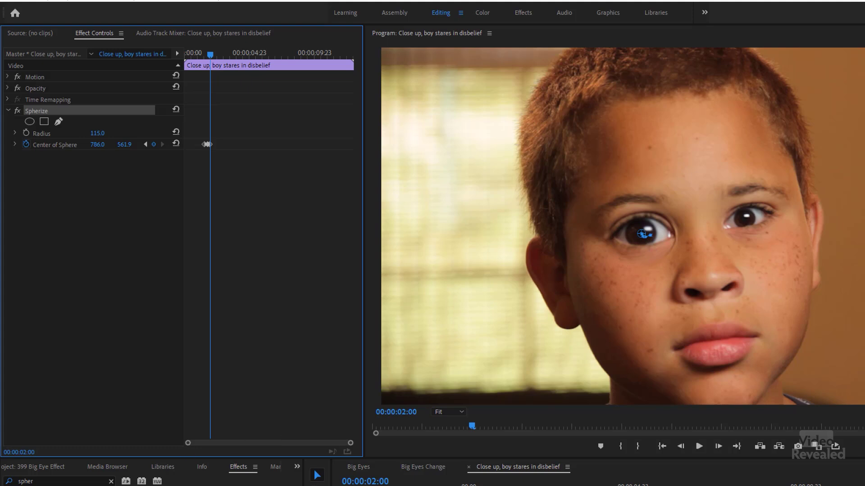
Examine the keyframed motion path of Spherize (R Eye) in the Big Eyes sequence, returning to the close-up sequence
{"action": "left_click", "coordinate": [49, 468]}
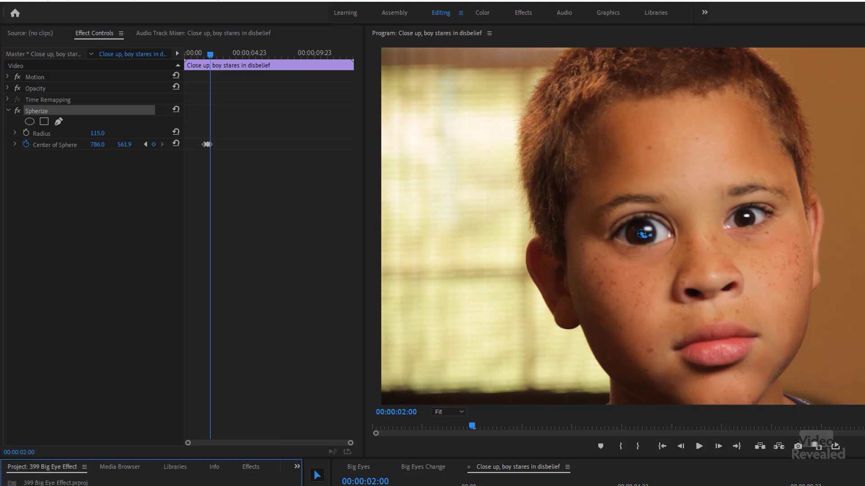
{"action": "left_click", "coordinate": [366, 468]}
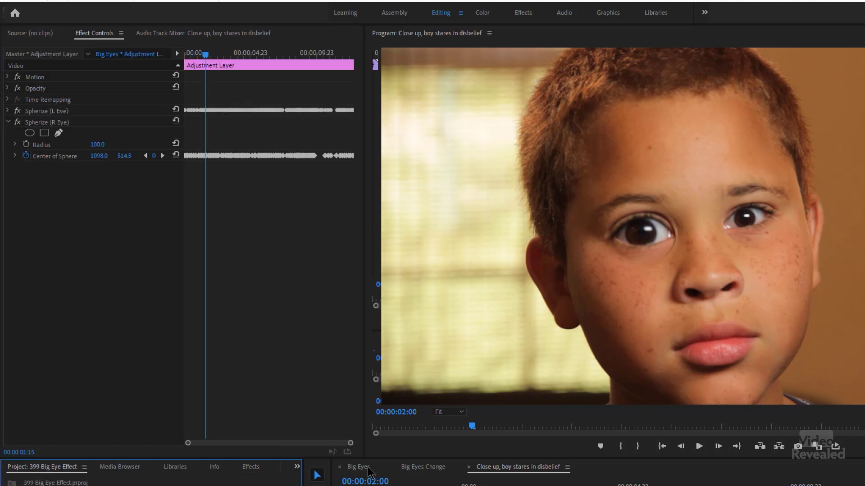
{"action": "left_click", "coordinate": [69, 124]}
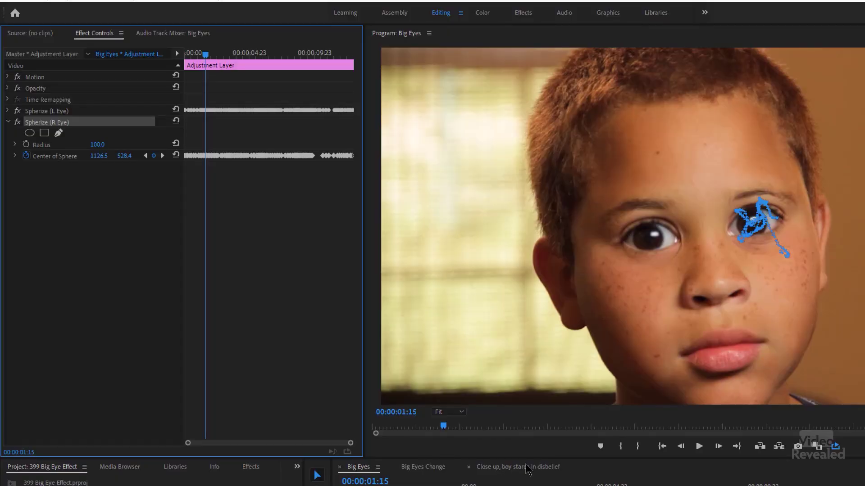
{"action": "left_click", "coordinate": [527, 466]}
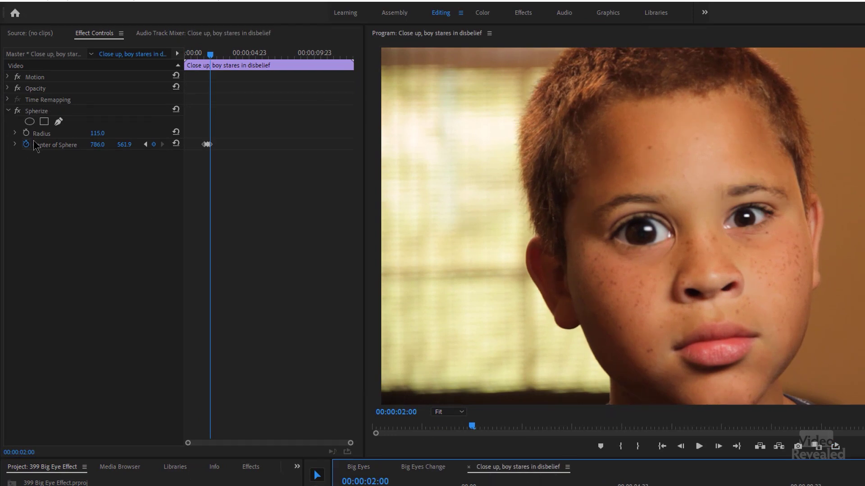
Magnify the program view to 400% and centre it on the eye with the Spherize motion path displayed
{"action": "left_click", "coordinate": [44, 110]}
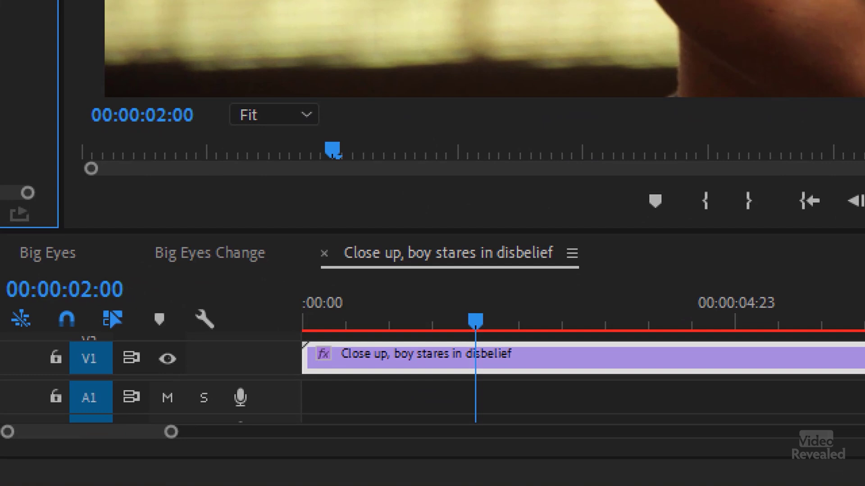
{"action": "left_click", "coordinate": [284, 114]}
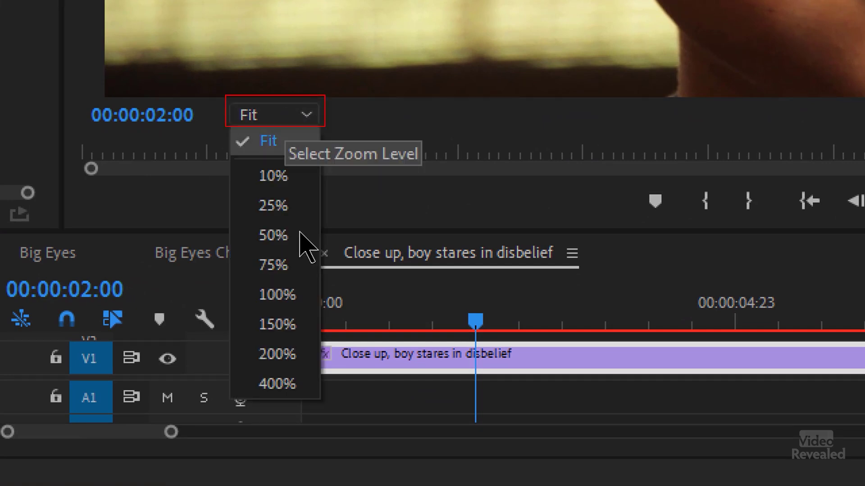
{"action": "left_click", "coordinate": [276, 384]}
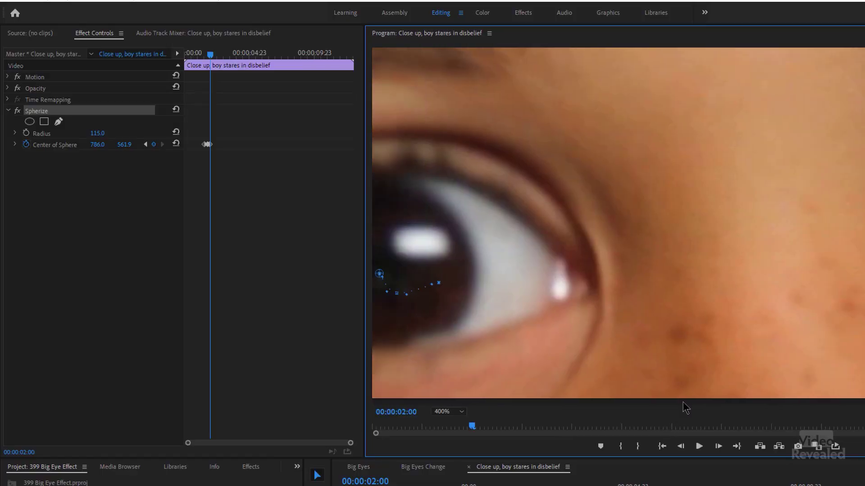
{"action": "left_click_drag", "start_coordinate": [682, 402], "coordinate": [649, 400]}
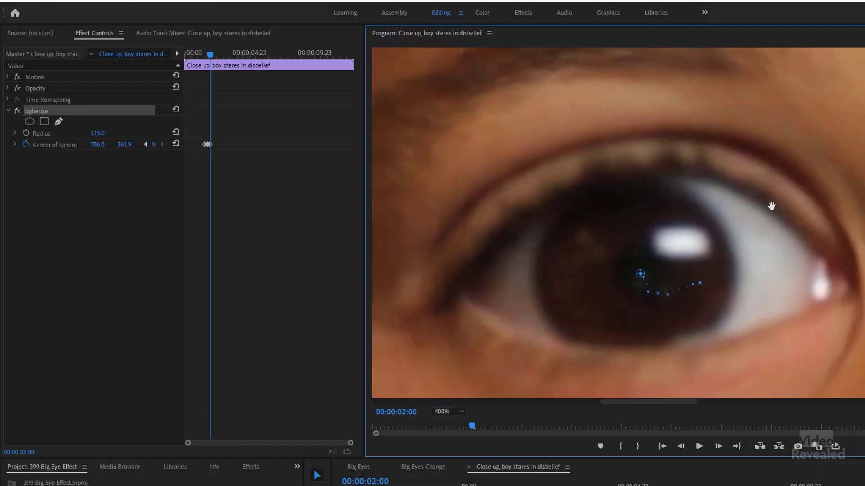
{"action": "left_click_drag", "start_coordinate": [766, 210], "coordinate": [797, 224]}
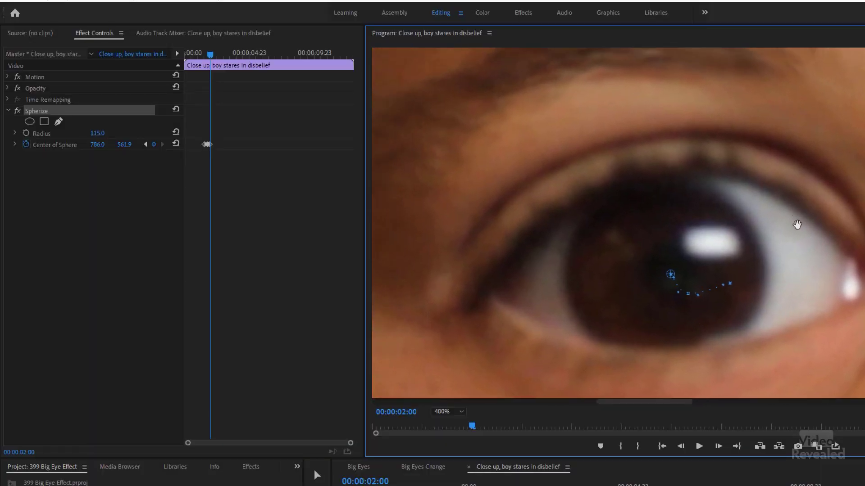
Keyframe the Spherize centre over the pupil at 00:00:02:00, about 785.3, 560.5, and again at 00:00:02:04
{"action": "left_click_drag", "start_coordinate": [675, 271], "coordinate": [671, 277]}
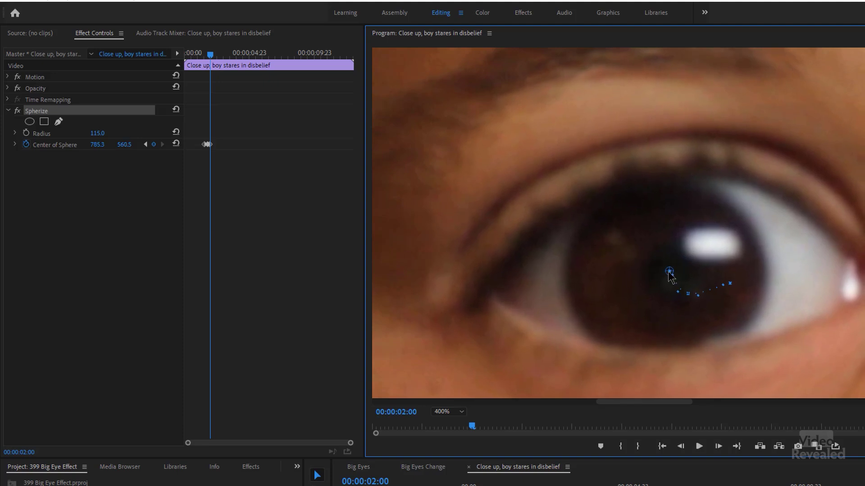
{"action": "key", "text": "Right"}
{"action": "key", "text": "Right"}
{"action": "key", "text": "Right"}
{"action": "key", "text": "Right"}
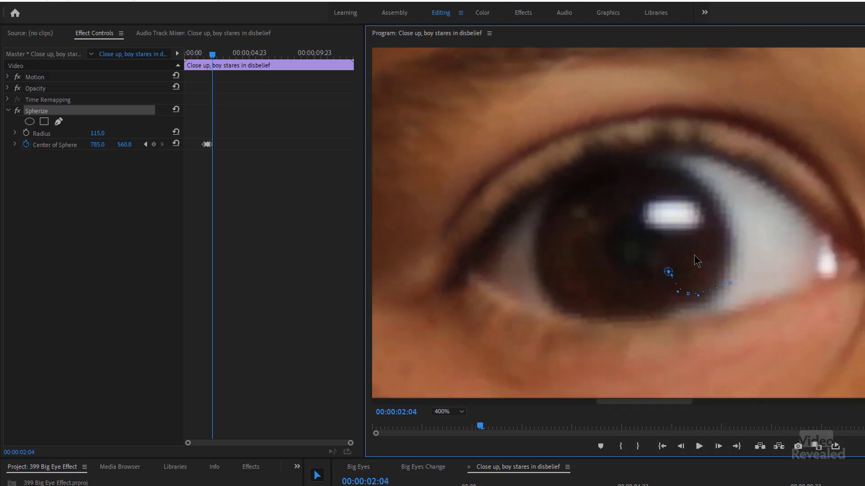
{"action": "left_click_drag", "start_coordinate": [666, 266], "coordinate": [625, 238]}
Continue keyframing the Spherize centre frame by frame to 00:00:02:10, placing it on the pupil at about 760.8, 542.8
{"action": "key", "text": "Right"}
{"action": "key", "text": "Right"}
{"action": "key", "text": "Right"}
{"action": "key", "text": "Right"}
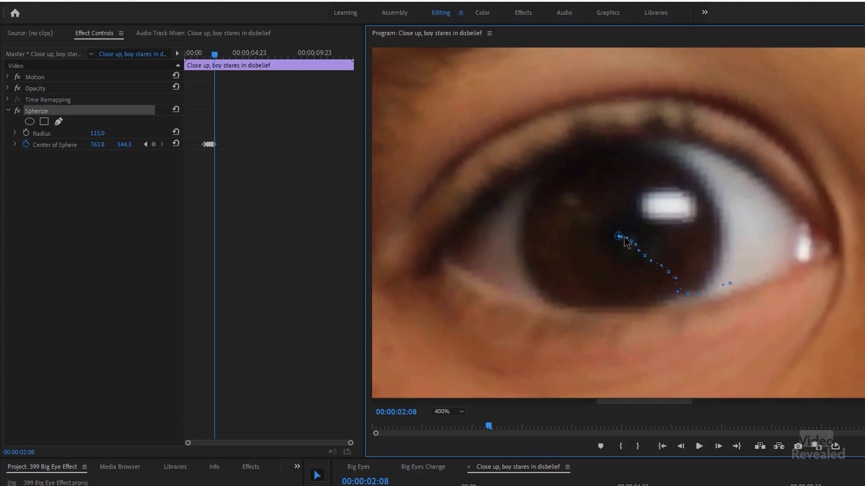
{"action": "key", "text": "Right"}
{"action": "key", "text": "Right"}
{"action": "left_click_drag", "start_coordinate": [629, 241], "coordinate": [631, 243]}
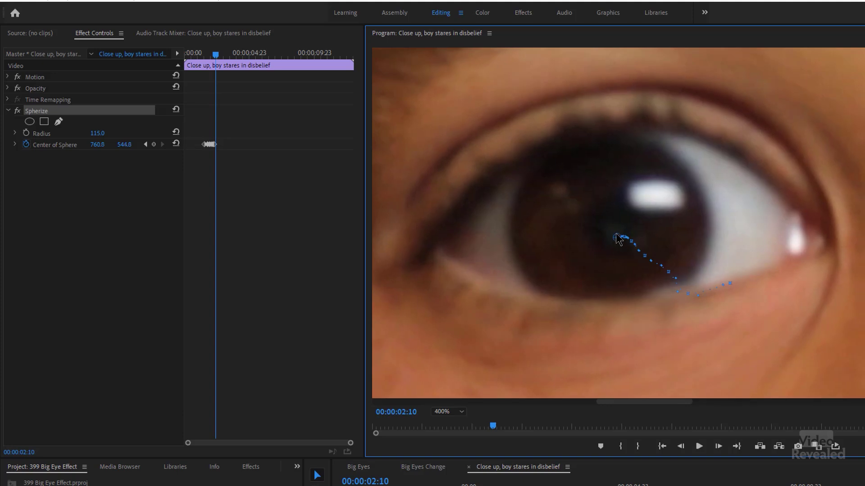
{"action": "left_click_drag", "start_coordinate": [620, 238], "coordinate": [617, 234]}
Place the Spherize centre on the pupil at 00:00:02:12, about 758.8, 540.8, and at 00:00:02:15, about 758.3, 538.0
{"action": "key", "text": "Right"}
{"action": "key", "text": "Right"}
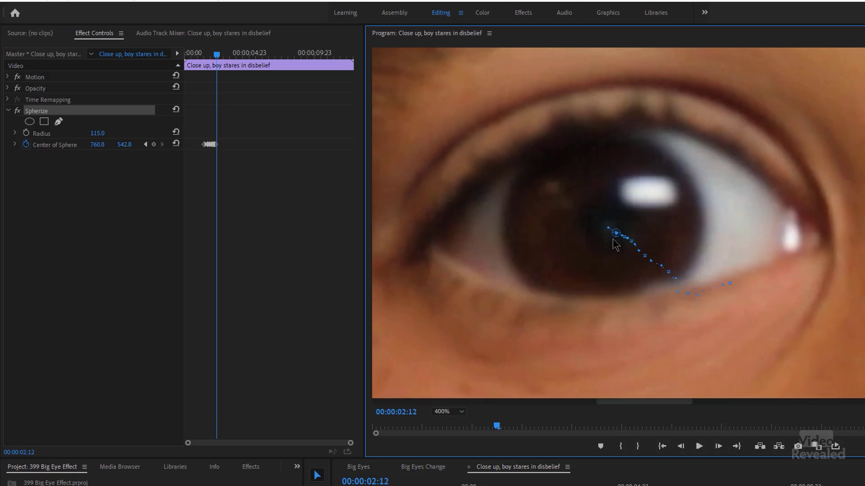
{"action": "left_click_drag", "start_coordinate": [610, 233], "coordinate": [612, 229]}
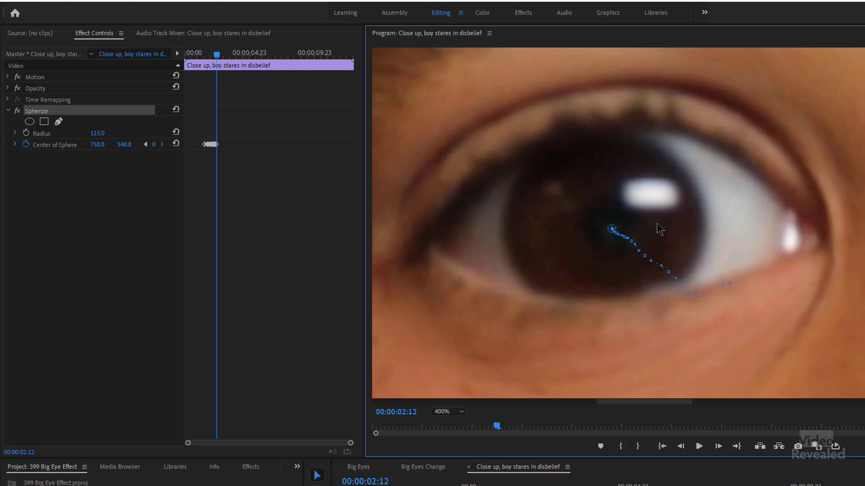
{"action": "key", "text": "Right"}
{"action": "key", "text": "Right"}
{"action": "key", "text": "Right"}
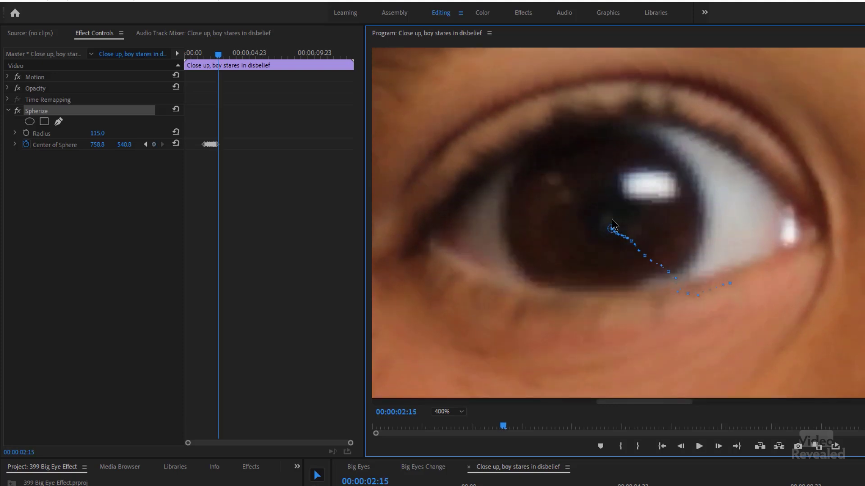
{"action": "left_click_drag", "start_coordinate": [615, 229], "coordinate": [612, 223]}
Step back through the keyframed frames to 00:00:01:16 and reposition the Spherize centre onto the pupil at about 805.3, 582.3
{"action": "key", "text": "Left"}
{"action": "key", "text": "Left"}
{"action": "key", "text": "Left"}
{"action": "key", "text": "Left"}
{"action": "key", "text": "Left"}
{"action": "key", "text": "Left"}
{"action": "key", "text": "Left"}
{"action": "key", "text": "Left"}
{"action": "key", "text": "Left"}
{"action": "key", "text": "Left"}
{"action": "key", "text": "Left"}
{"action": "key", "text": "Left"}
{"action": "key", "text": "Left"}
{"action": "key", "text": "Left"}
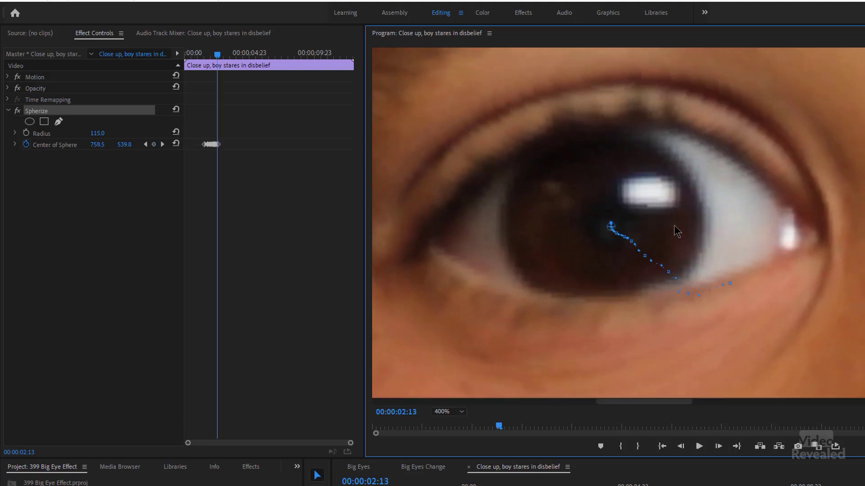
{"action": "key", "text": "Left"}
{"action": "key", "text": "Left"}
{"action": "key", "text": "Left"}
{"action": "key", "text": "Left"}
{"action": "key", "text": "Left"}
{"action": "key", "text": "Left"}
{"action": "key", "text": "Left"}
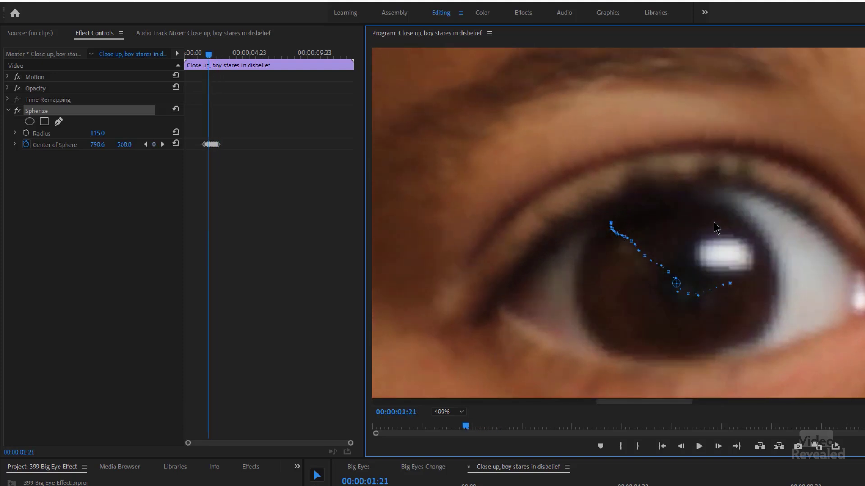
{"action": "key", "text": "Left"}
{"action": "key", "text": "Left"}
{"action": "key", "text": "Left"}
{"action": "key", "text": "Left"}
{"action": "key", "text": "Left"}
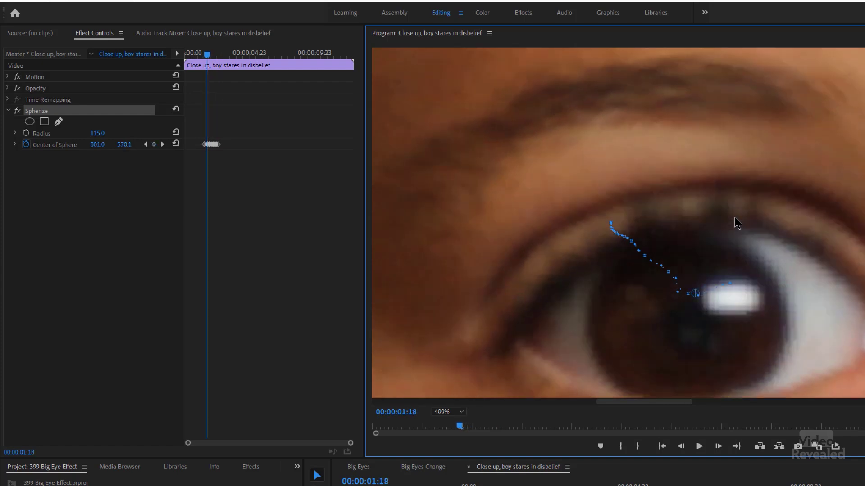
{"action": "key", "text": "Right"}
{"action": "key", "text": "Right"}
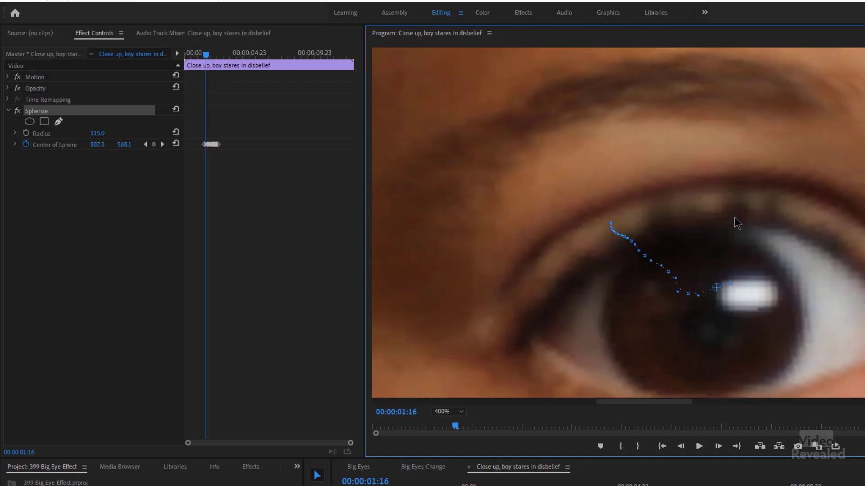
{"action": "left_click_drag", "start_coordinate": [717, 288], "coordinate": [711, 319]}
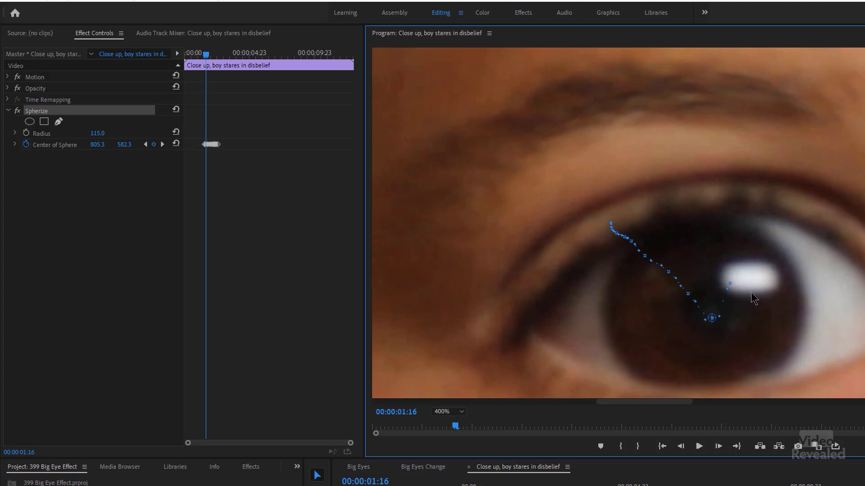
Check the centre's alignment with the pupil from 00:00:01:14 to 00:00:01:21 and fit the whole frame in the program view
{"action": "key", "text": "Left"}
{"action": "key", "text": "Left"}
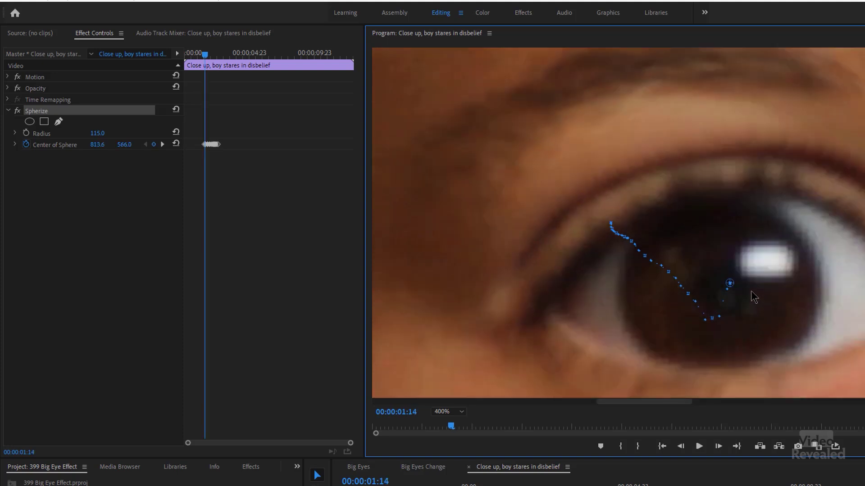
{"action": "key", "text": "Right"}
{"action": "key", "text": "Right"}
{"action": "key", "text": "Right"}
{"action": "key", "text": "Right"}
{"action": "key", "text": "Right"}
{"action": "key", "text": "Right"}
{"action": "key", "text": "Right"}
{"action": "left_click", "coordinate": [460, 413]}
{"action": "left_click", "coordinate": [447, 423]}
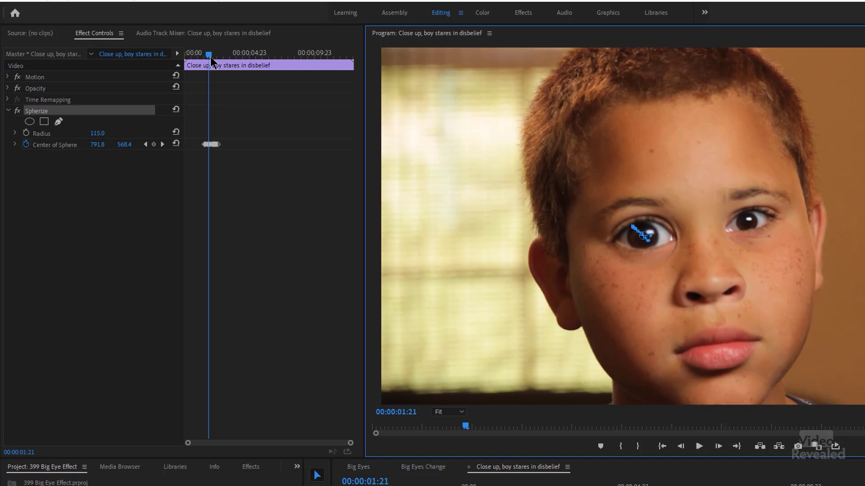
Preview the single-eye effect from 00:00:01:09 with the effect deselected, returning to 00:00:02:11
{"action": "left_click_drag", "start_coordinate": [211, 58], "coordinate": [202, 56]}
{"action": "left_click", "coordinate": [124, 205]}
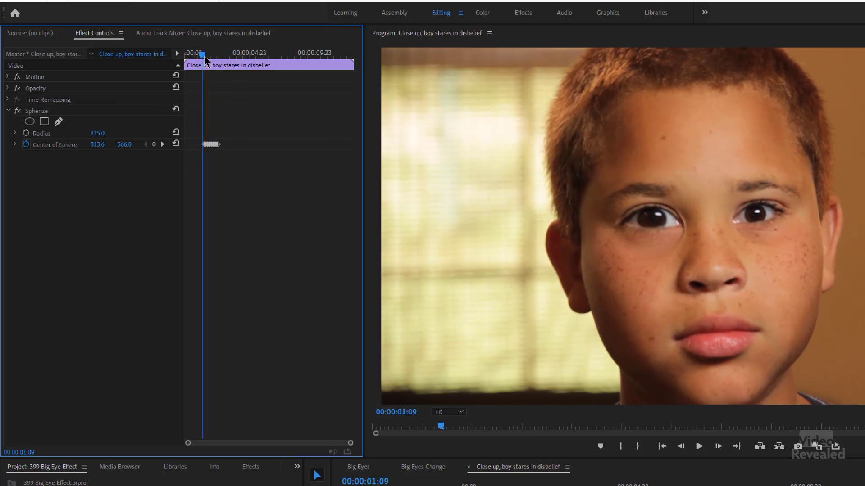
{"action": "key", "text": "space"}
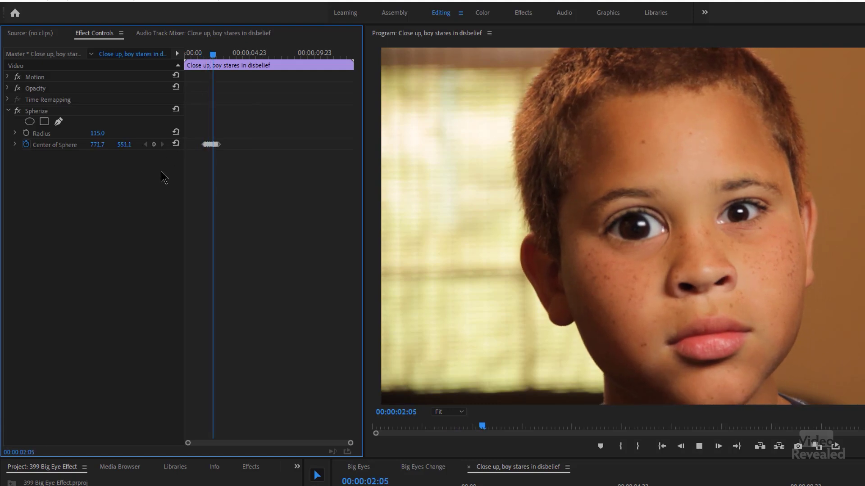
{"action": "key", "text": "space"}
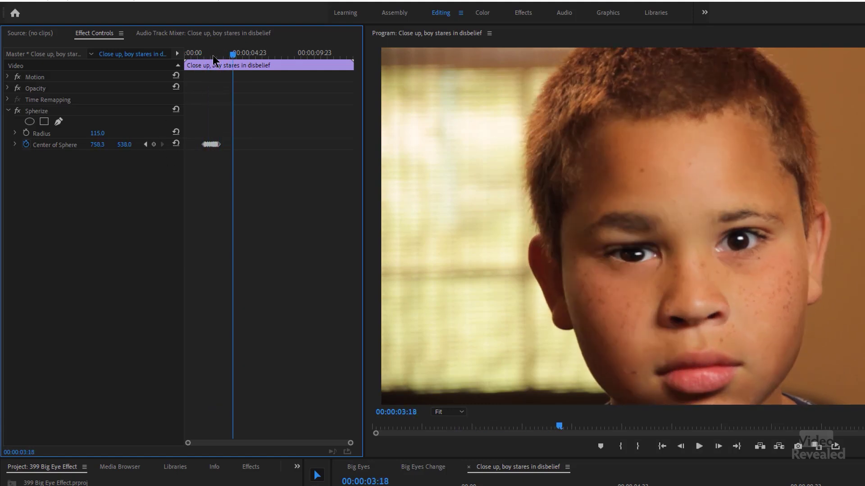
{"action": "left_click_drag", "start_coordinate": [229, 58], "coordinate": [217, 55]}
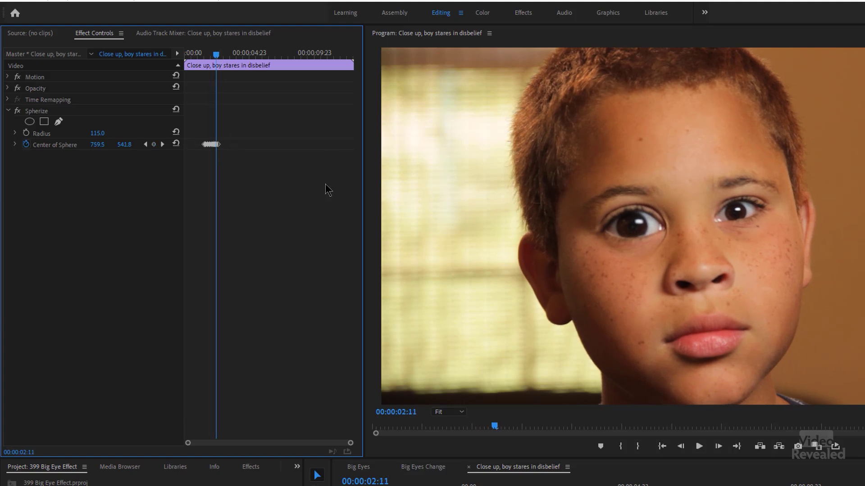
Examine the Spherize (L Eye) and Spherize (R Eye) keyframes on the Big Eyes sequence's adjustment layer in an enlarged view, scrubbing through the clip
{"action": "left_click", "coordinate": [366, 470]}
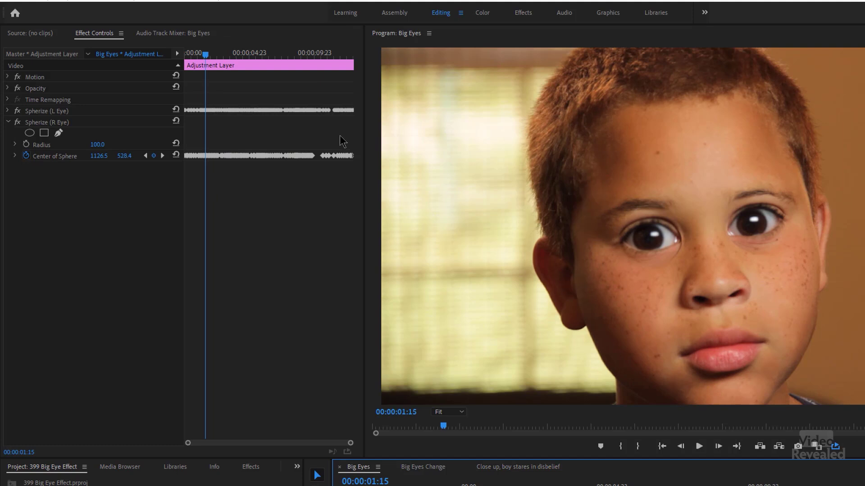
{"action": "key", "text": "grave"}
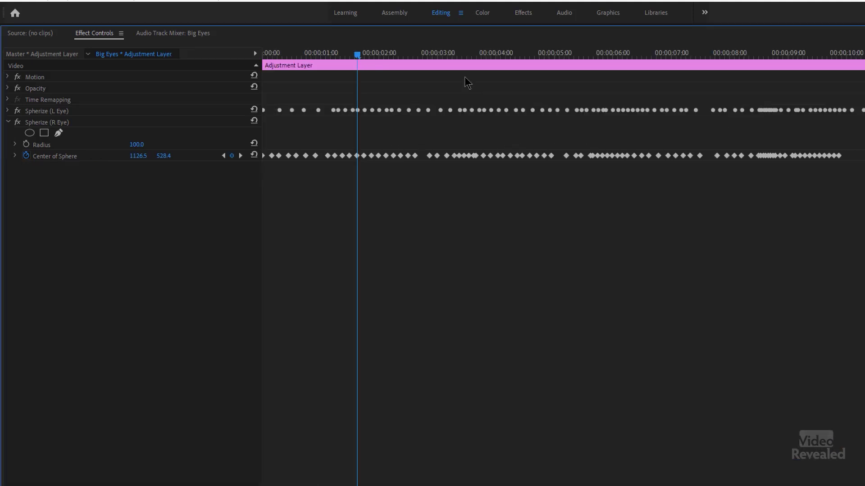
{"action": "left_click_drag", "start_coordinate": [412, 55], "coordinate": [461, 71]}
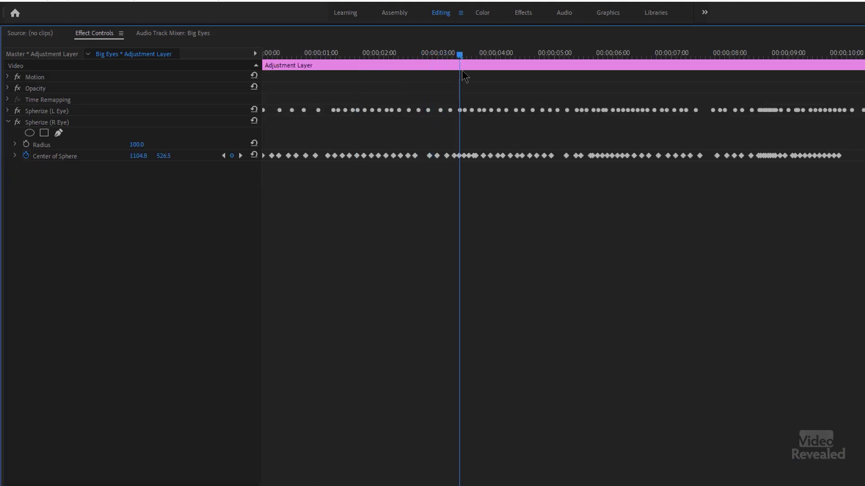
{"action": "key", "text": "grave"}
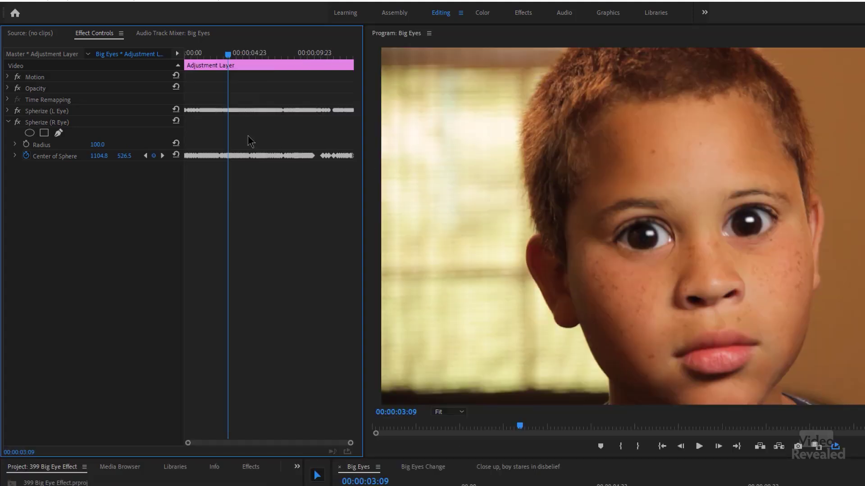
{"action": "left_click_drag", "start_coordinate": [228, 55], "coordinate": [258, 50]}
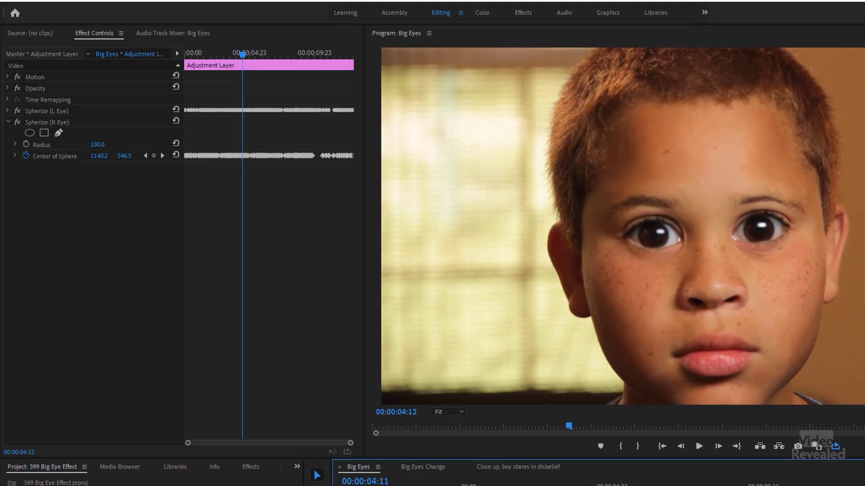
{"action": "key", "text": "j"}
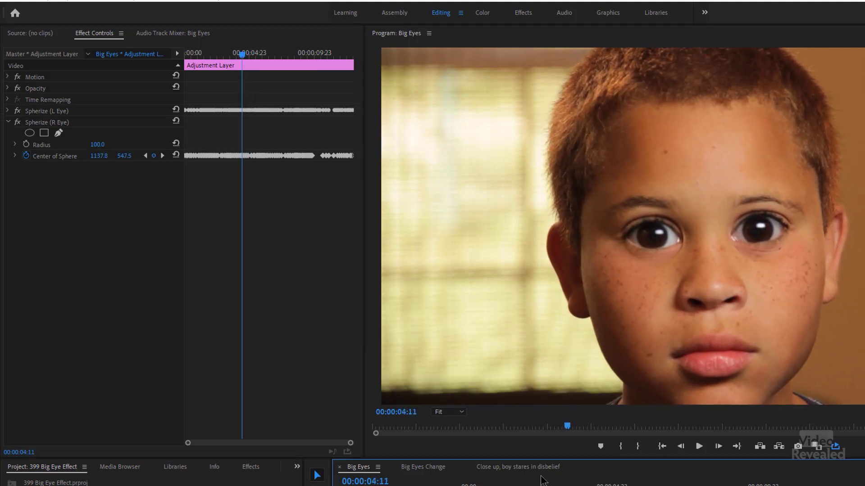
Open the Big Eyes Change sequence at its start and examine the adjustment layer's Spherize (L Eye) effect with its motion path displayed
{"action": "left_click", "coordinate": [415, 468]}
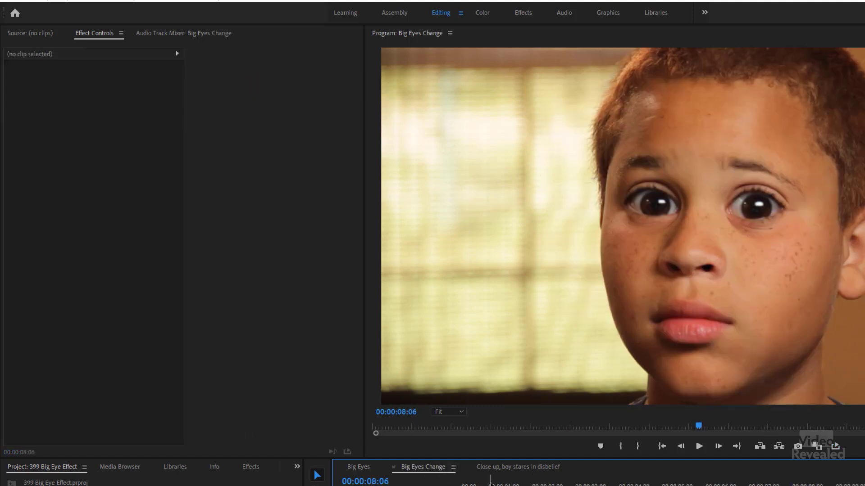
{"action": "left_click_drag", "start_coordinate": [491, 484], "coordinate": [447, 485]}
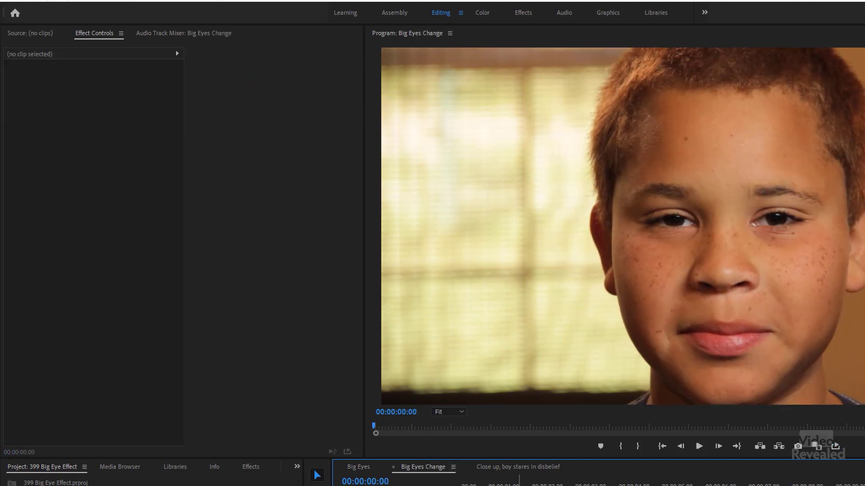
{"action": "left_click", "coordinate": [450, 485]}
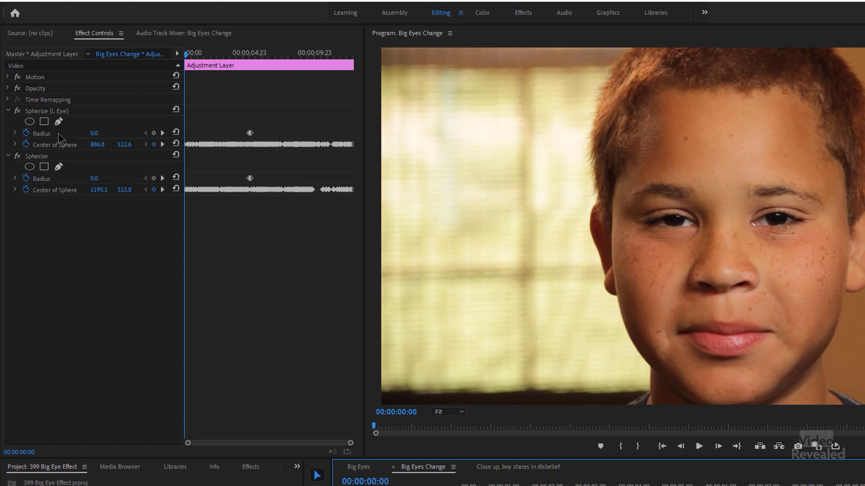
{"action": "key", "text": "Delete"}
{"action": "left_click", "coordinate": [59, 112]}
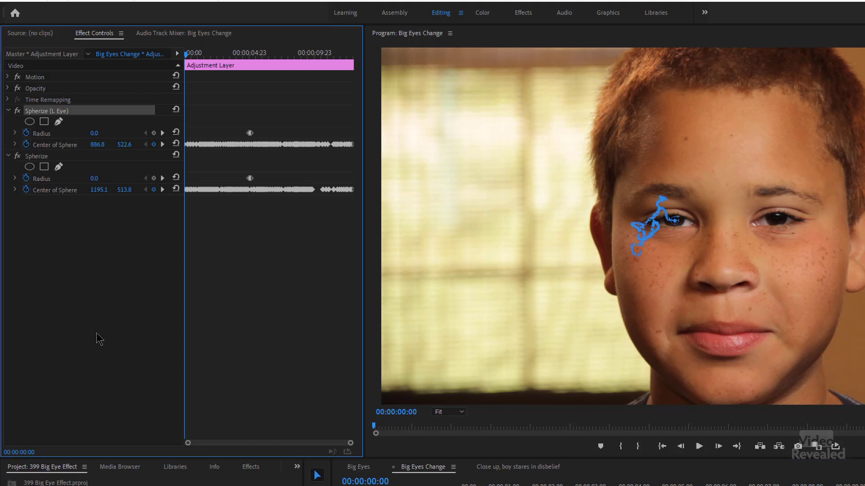
{"action": "left_click", "coordinate": [250, 469]}
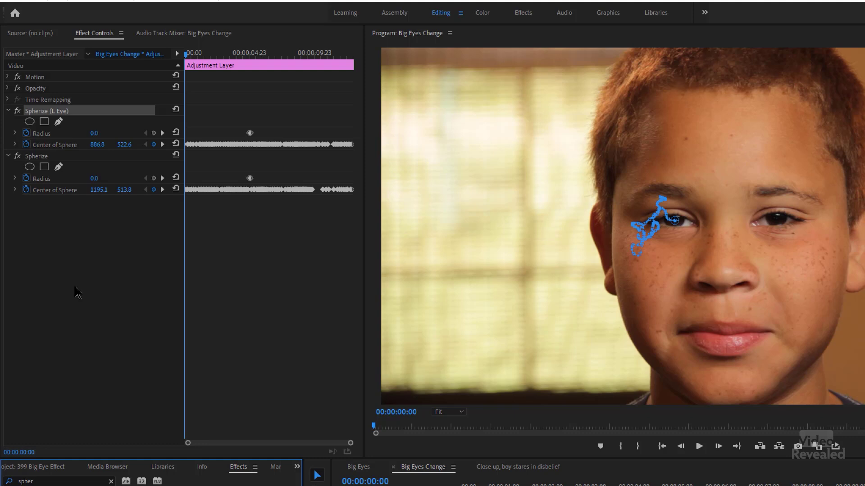
{"action": "left_click", "coordinate": [53, 100]}
{"action": "left_click", "coordinate": [54, 145]}
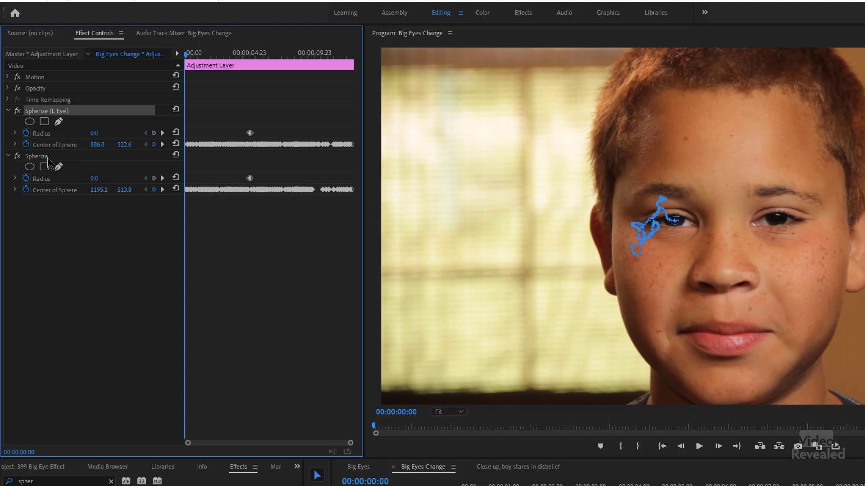
Rename the second Spherize effect on the adjustment layer to mark it as R eye
{"action": "left_click", "coordinate": [45, 157]}
{"action": "right_click", "coordinate": [58, 159]}
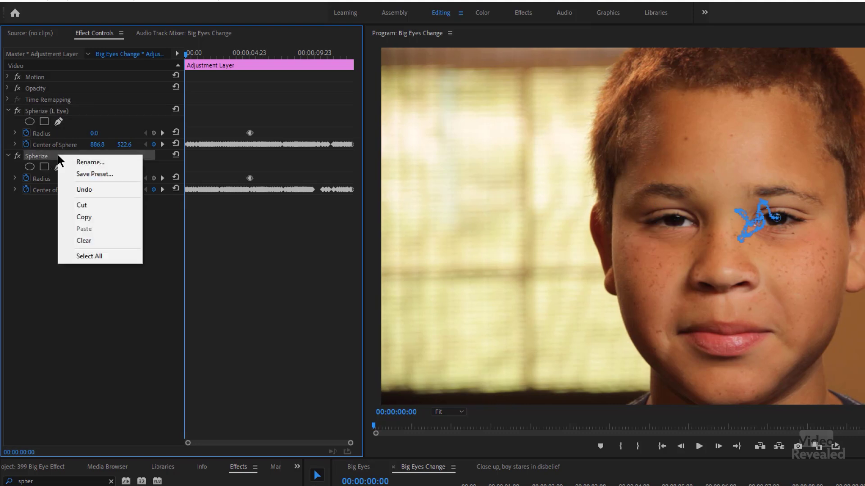
{"action": "left_click", "coordinate": [90, 162]}
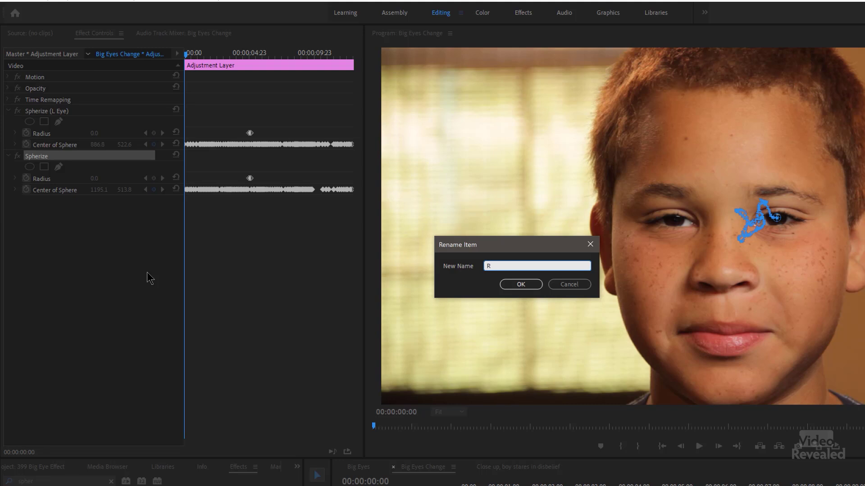
{"action": "left_click", "coordinate": [532, 285]}
Compare the motion paths of Spherize (L Eye) and Spherize (R eye), moving the playhead forward ahead of the radius keyframes
{"action": "left_click", "coordinate": [82, 112]}
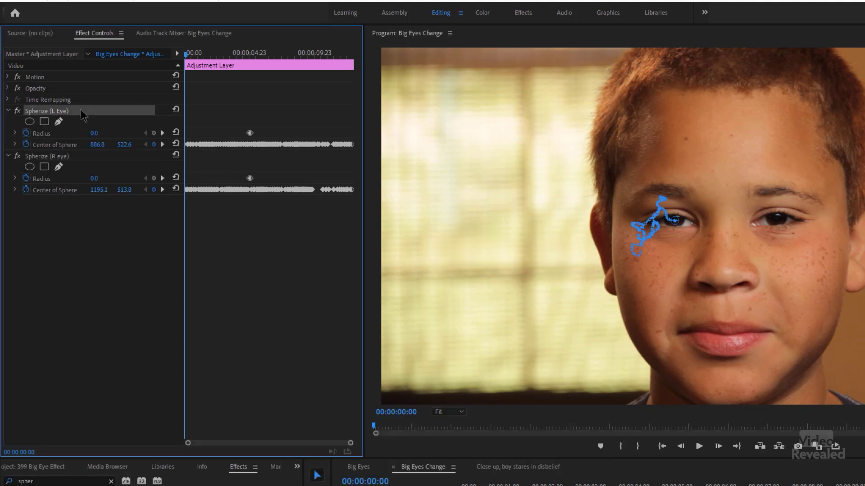
{"action": "left_click", "coordinate": [75, 157]}
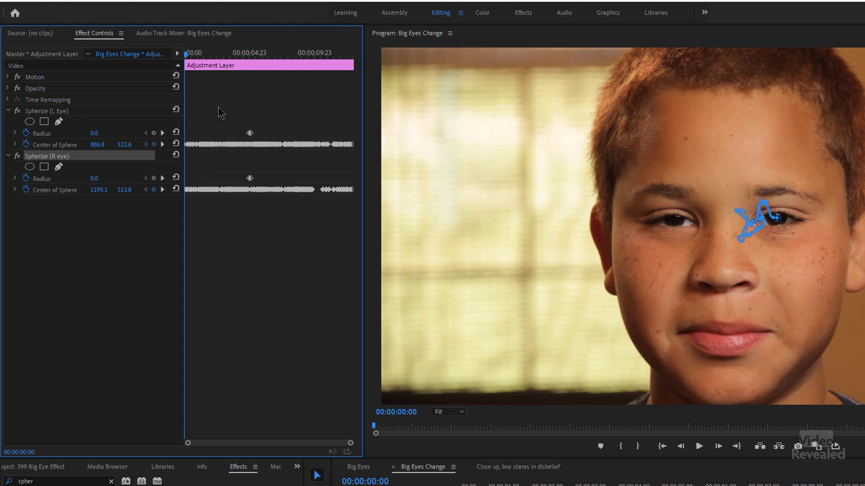
{"action": "left_click_drag", "start_coordinate": [186, 54], "coordinate": [214, 58]}
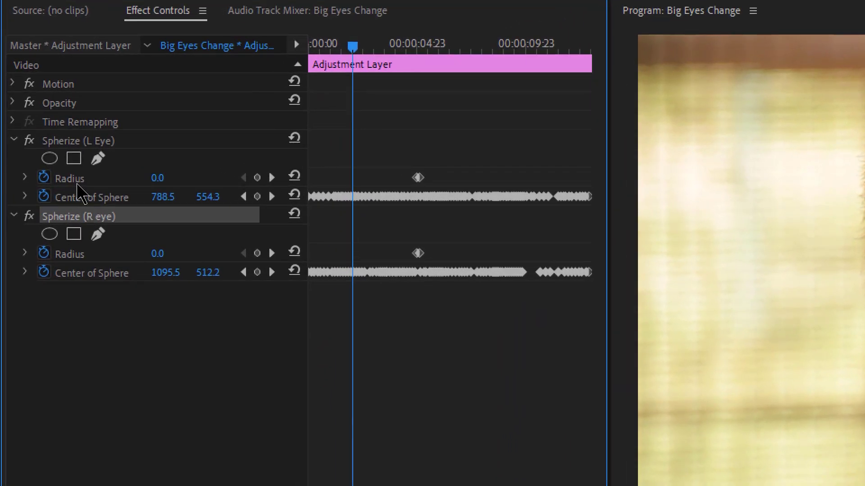
Scrub and play the Big Eyes Change sequence to review how the eyes enlarge around the radius keyframes
{"action": "left_click_drag", "start_coordinate": [351, 45], "coordinate": [409, 44]}
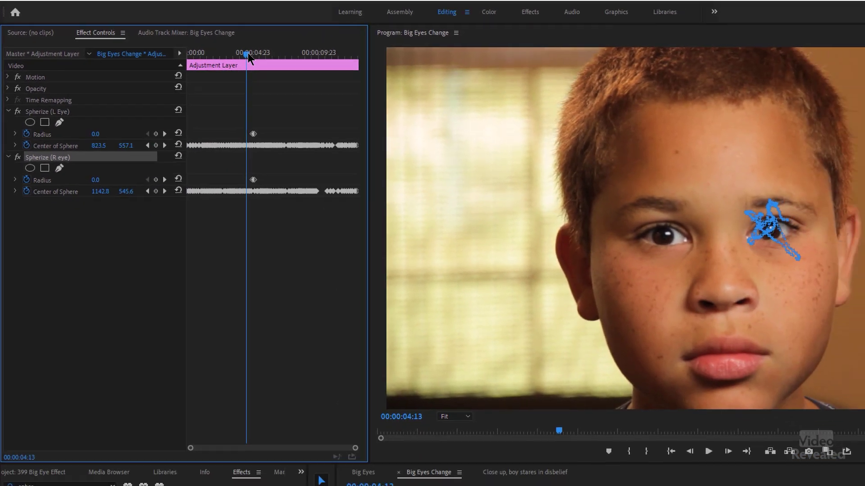
{"action": "left_click_drag", "start_coordinate": [248, 53], "coordinate": [190, 56]}
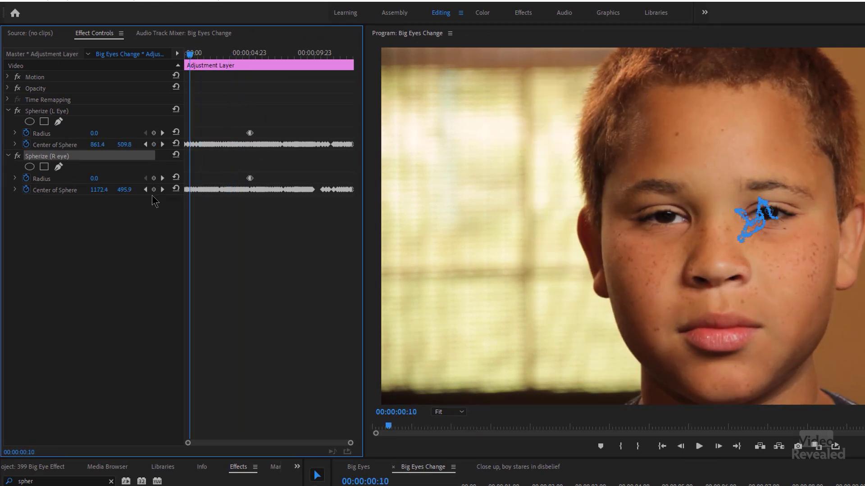
{"action": "left_click", "coordinate": [121, 247]}
{"action": "key", "text": "space"}
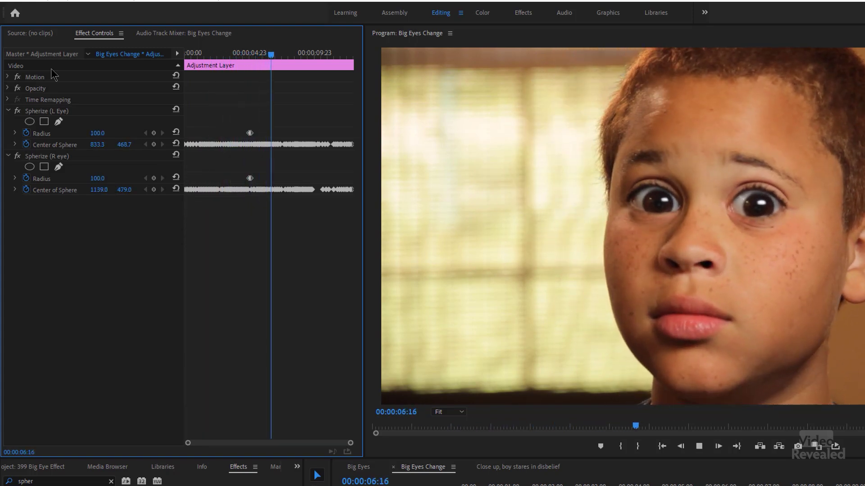
{"action": "mouse_move", "coordinate": [260, 54]}
{"action": "left_mouse_down"}
{"action": "mouse_move", "coordinate": [248, 54]}
{"action": "mouse_move", "coordinate": [258, 56]}
{"action": "left_mouse_up"}
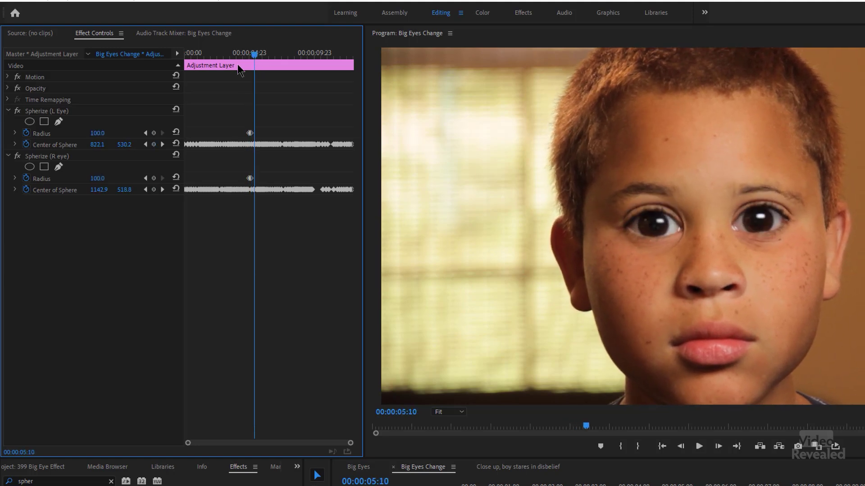
Move the second Radius keyframe of both Spherize effects farther from the first to slow the enlargement, and play back the change
{"action": "left_click_drag", "start_coordinate": [351, 444], "coordinate": [276, 443]}
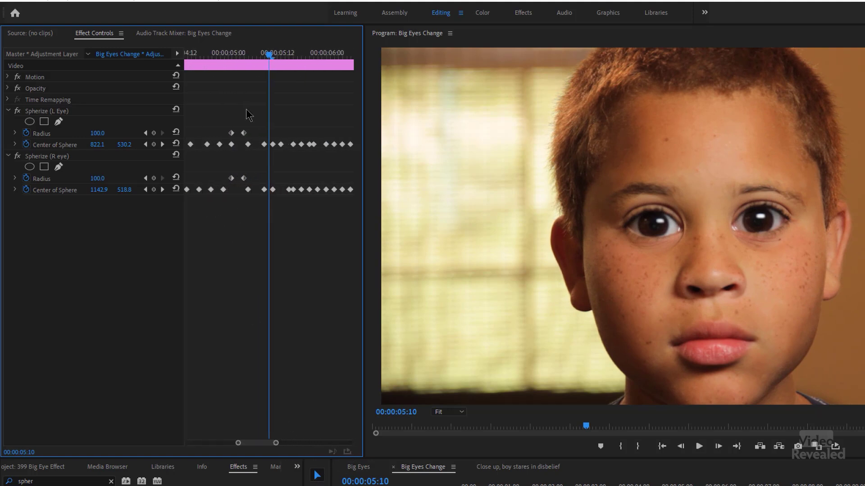
{"action": "left_click_drag", "start_coordinate": [235, 55], "coordinate": [272, 70]}
{"action": "left_click_drag", "start_coordinate": [247, 134], "coordinate": [271, 134]}
{"action": "left_click_drag", "start_coordinate": [241, 179], "coordinate": [269, 179]}
{"action": "left_click_drag", "start_coordinate": [272, 63], "coordinate": [144, 73]}
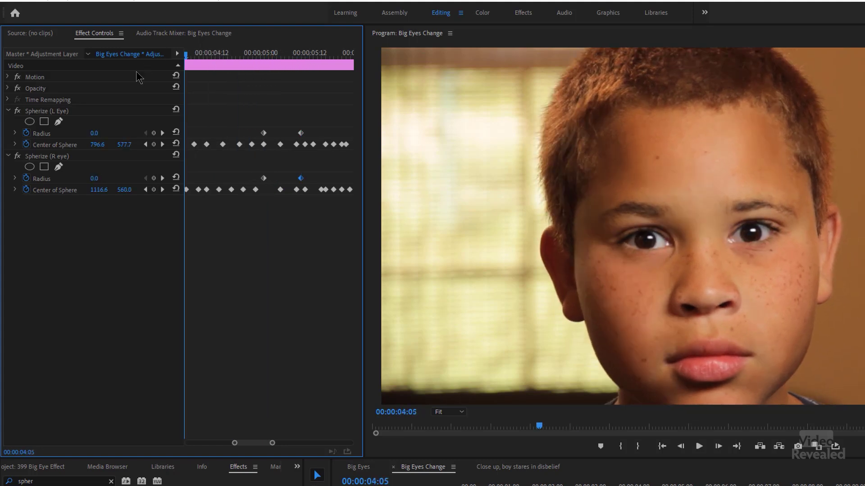
{"action": "key", "text": "j"}
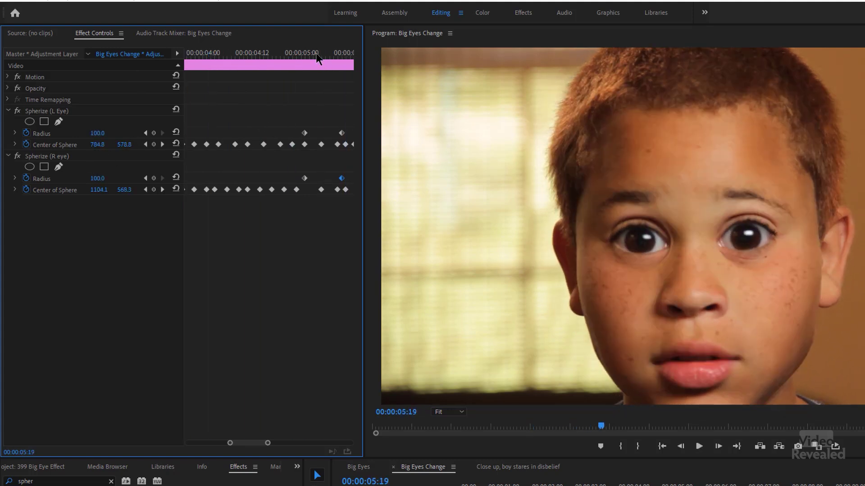
{"action": "key", "text": "space"}
Move the second Radius keyframe of both Spherize effects back close to the first, and replay the eye change
{"action": "left_click_drag", "start_coordinate": [341, 179], "coordinate": [317, 179]}
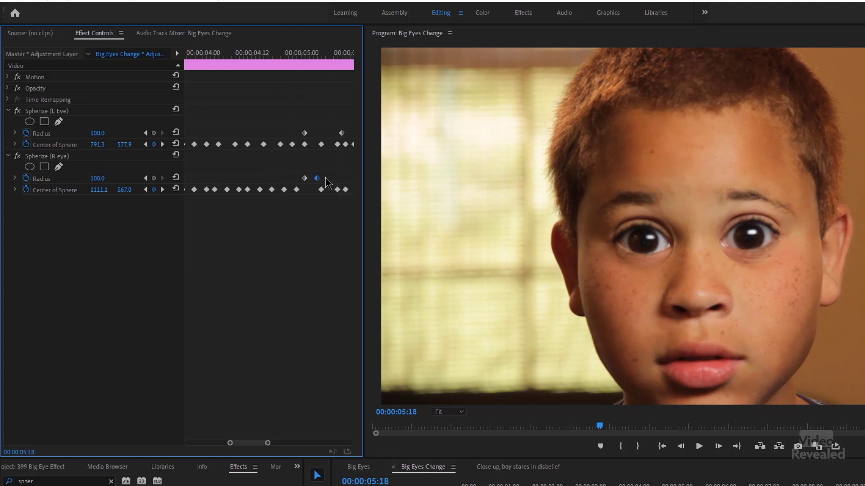
{"action": "left_click", "coordinate": [212, 54]}
{"action": "key", "text": "space"}
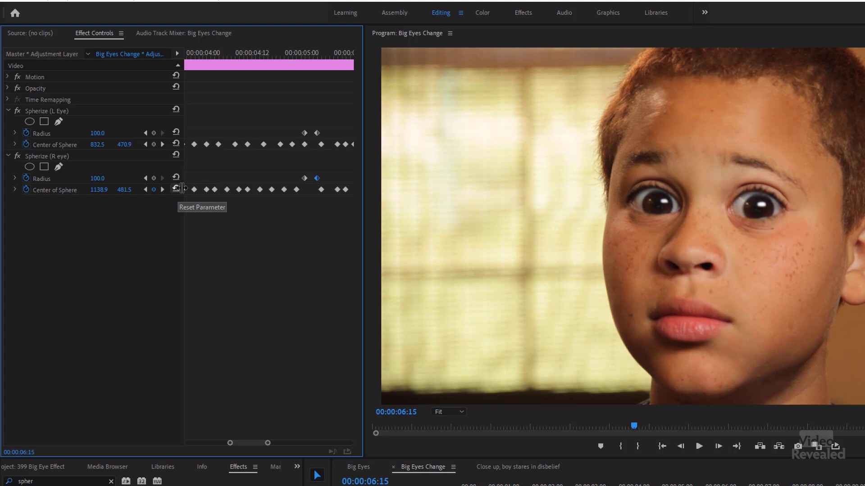
Play the Big Eyes sequence from its start and reveal the Spherize (L Eye) settings on the adjustment layer
{"action": "left_click", "coordinate": [360, 468]}
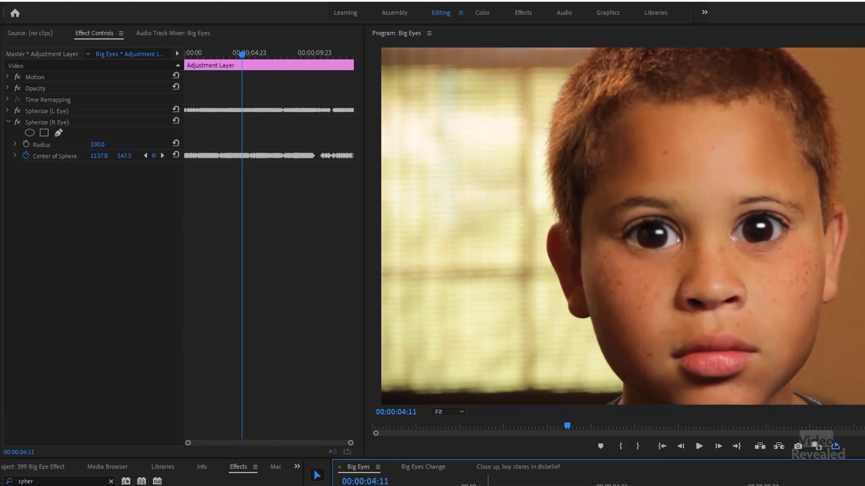
{"action": "key", "text": "Home"}
{"action": "key", "text": "space"}
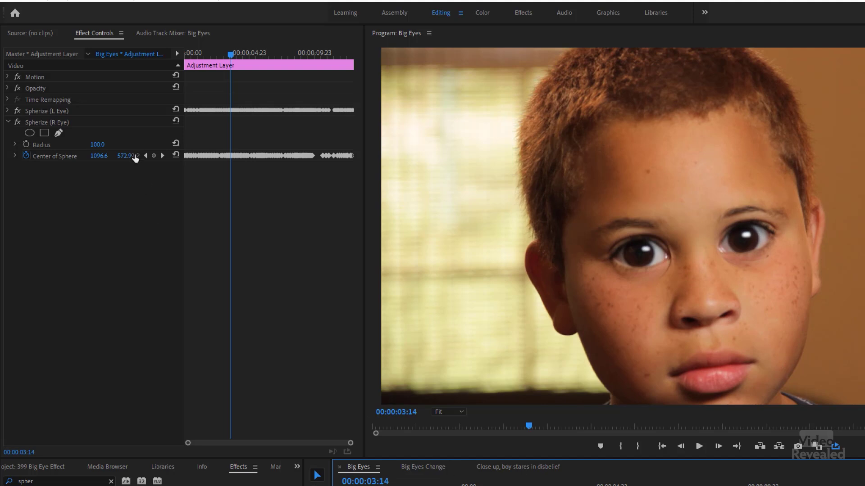
{"action": "left_click", "coordinate": [8, 111]}
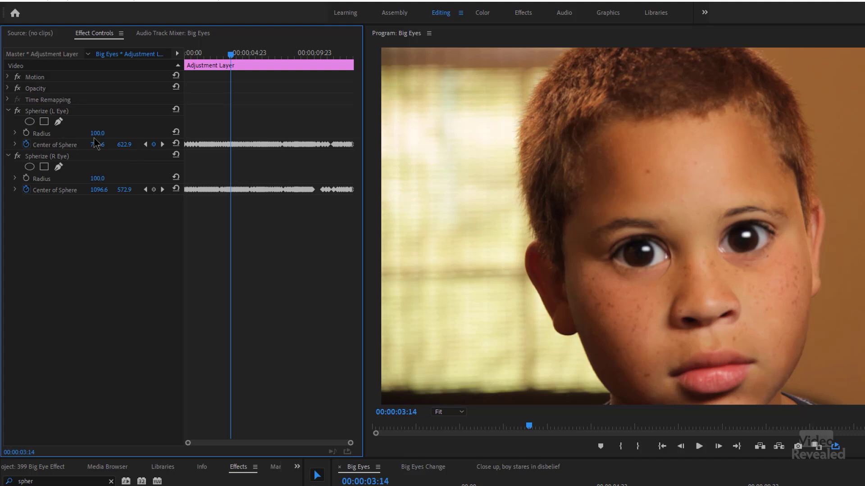
Try a radius of 95 for Spherize (L Eye) and 76 for Spherize (R Eye)
{"action": "mouse_move", "coordinate": [109, 137]}
{"action": "left_mouse_down"}
{"action": "mouse_move", "coordinate": [140, 137]}
{"action": "mouse_move", "coordinate": [106, 137]}
{"action": "left_mouse_up"}
{"action": "left_click_drag", "start_coordinate": [97, 179], "coordinate": [87, 179]}
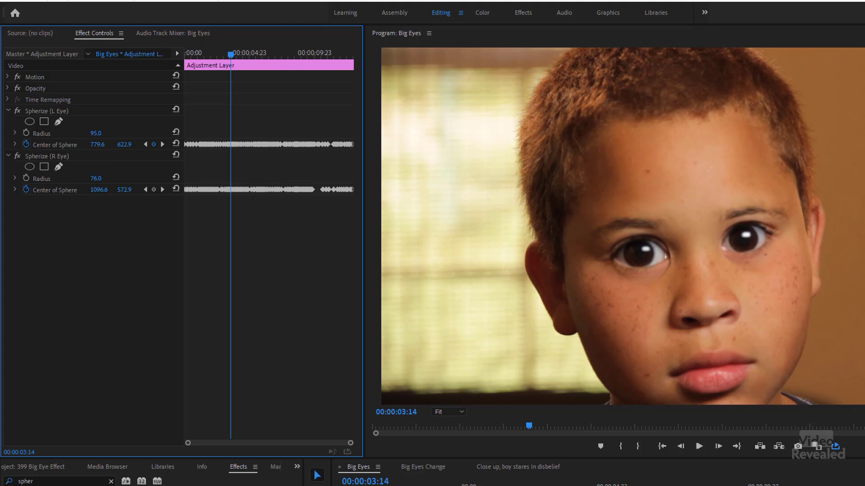
{"action": "left_click", "coordinate": [96, 178]}
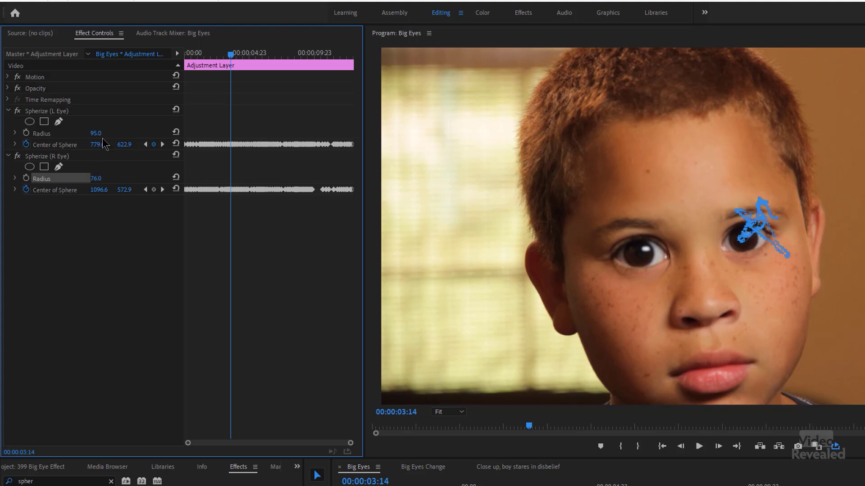
Set the radius of both Spherize effects to 80 and play the clip to check the eye size
{"action": "left_click", "coordinate": [96, 134]}
{"action": "type", "text": "80"}
{"action": "key", "text": "Tab"}
{"action": "key", "text": "Tab"}
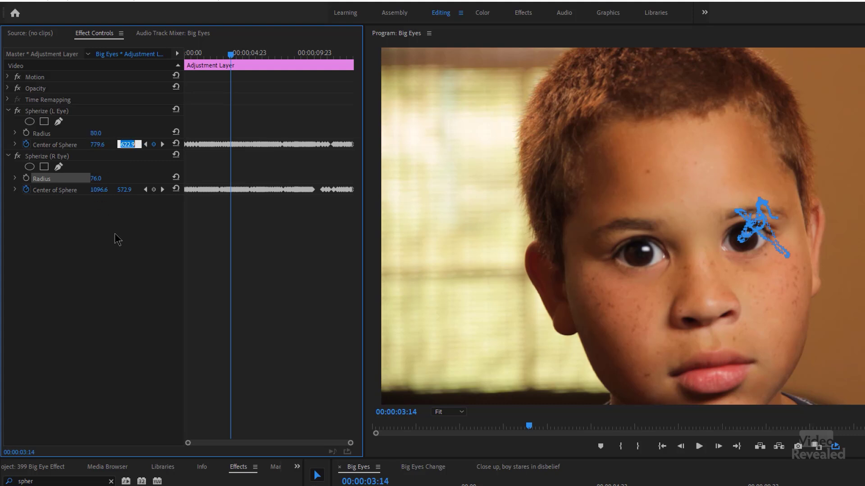
{"action": "key", "text": "Return"}
{"action": "key", "text": "space"}
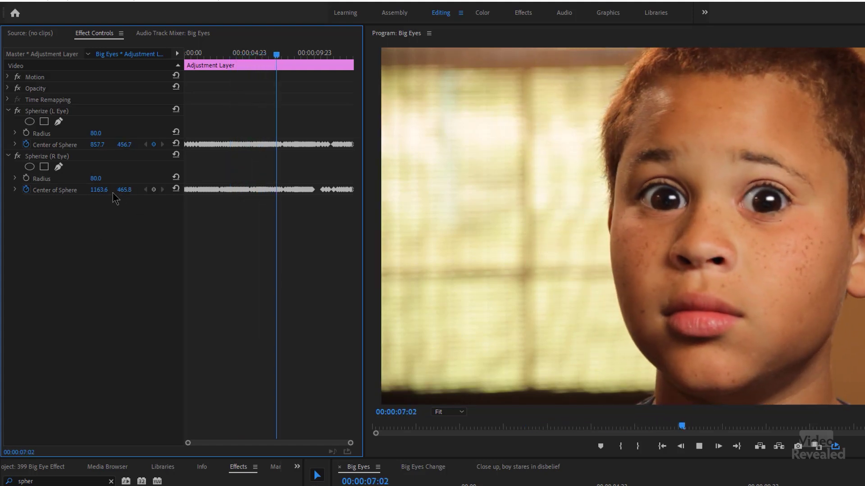
{"action": "key", "text": "space"}
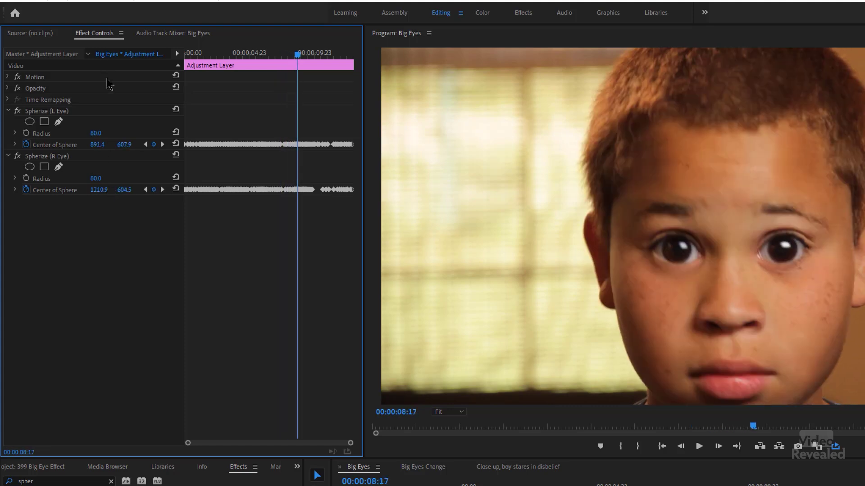
Set the radius of both Spherize effects to 30 and play the clip to check the subtler eyes
{"action": "left_click", "coordinate": [98, 133]}
{"action": "left_click", "coordinate": [98, 178]}
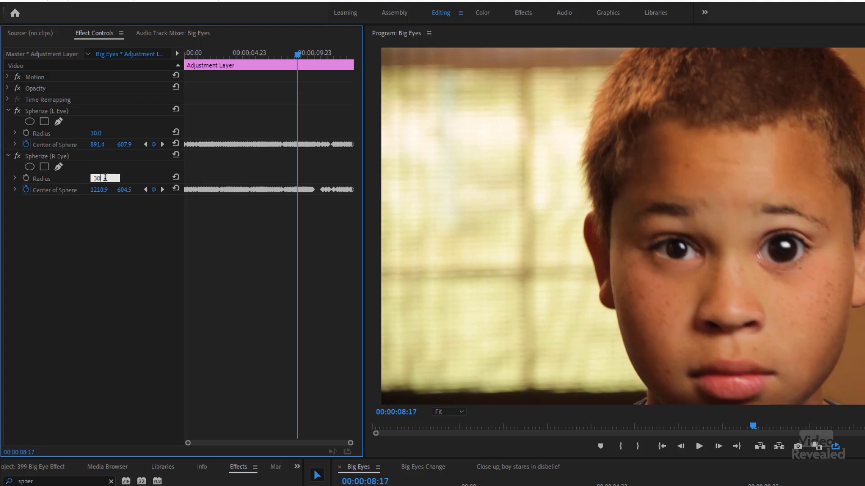
{"action": "key", "text": "Tab"}
{"action": "key", "text": "Return"}
{"action": "key", "text": "space"}
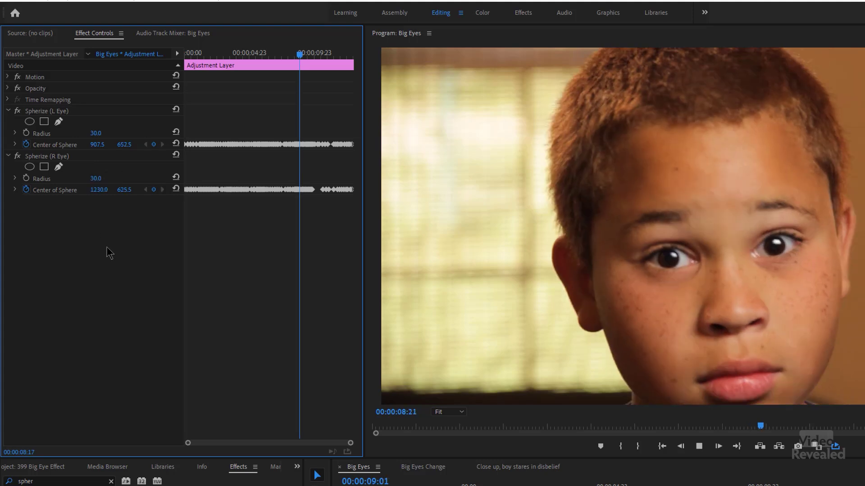
{"action": "key", "text": "space"}
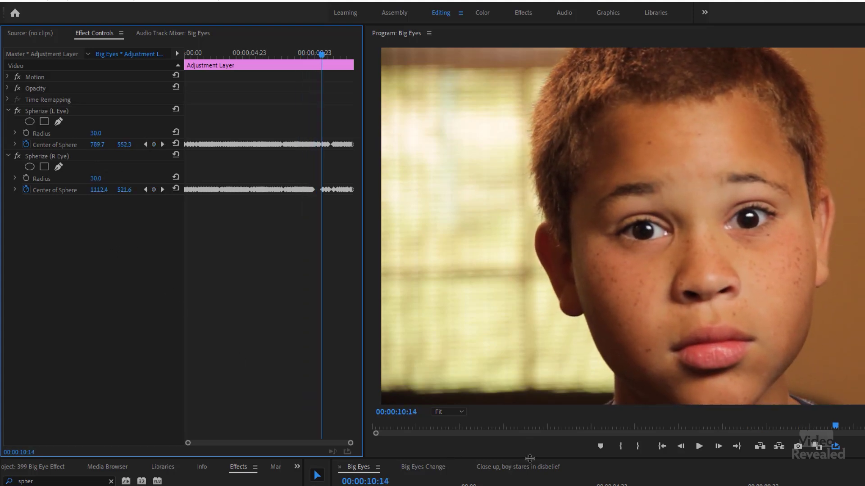
Enlarge the timeline area of the Big Eyes sequence and continue playback towards the end of the clip
{"action": "left_click_drag", "start_coordinate": [526, 457], "coordinate": [526, 435]}
{"action": "key", "text": "shift+3"}
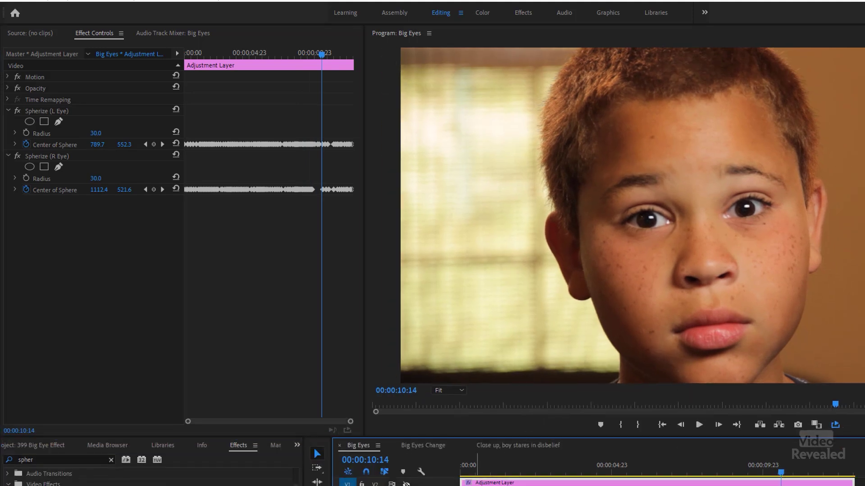
{"action": "key", "text": "space"}
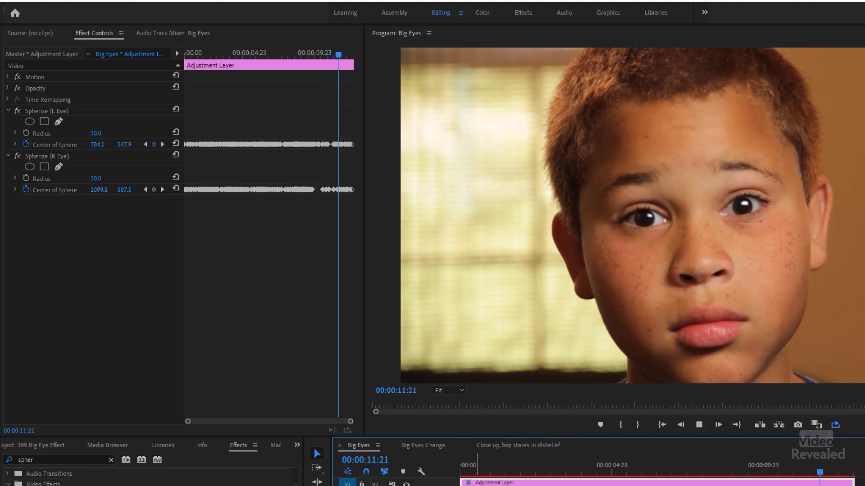
{"action": "key", "text": "space"}
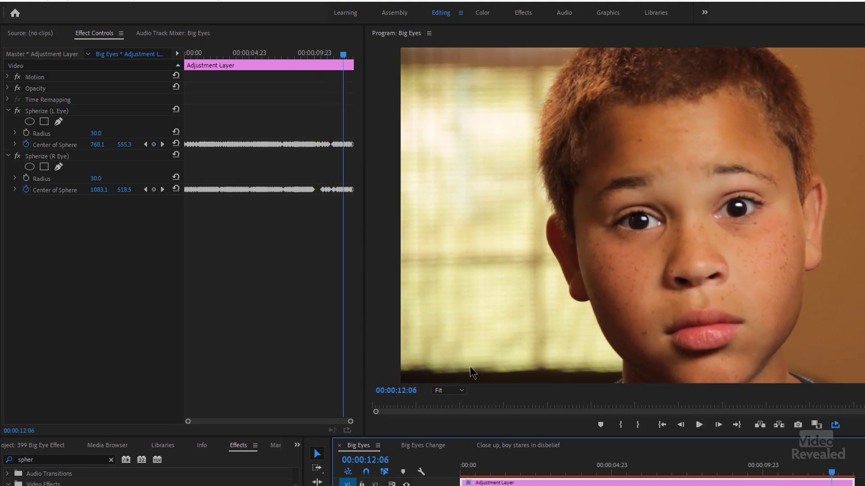
At 00:00:01:21, set the radius of Spherize (L Eye) and Spherize (R Eye) to 68 and play back the result
{"action": "left_click_drag", "start_coordinate": [508, 472], "coordinate": [516, 473]}
{"action": "left_click_drag", "start_coordinate": [95, 136], "coordinate": [113, 137]}
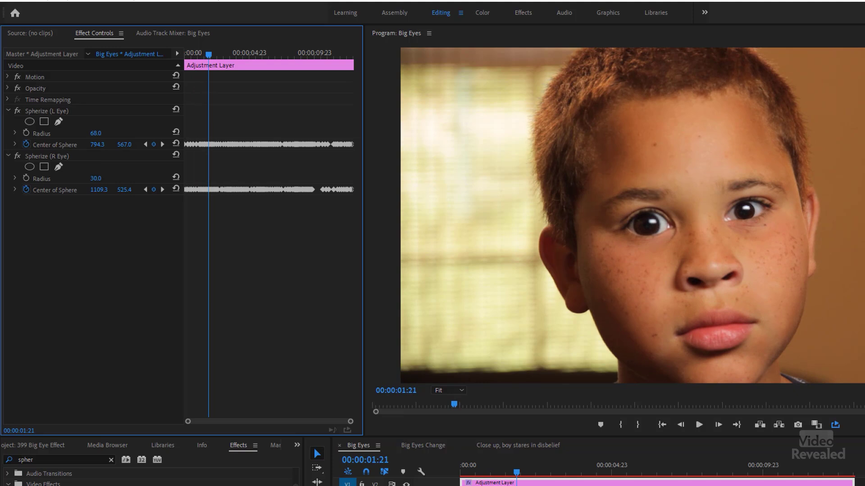
{"action": "left_click_drag", "start_coordinate": [96, 179], "coordinate": [113, 179]}
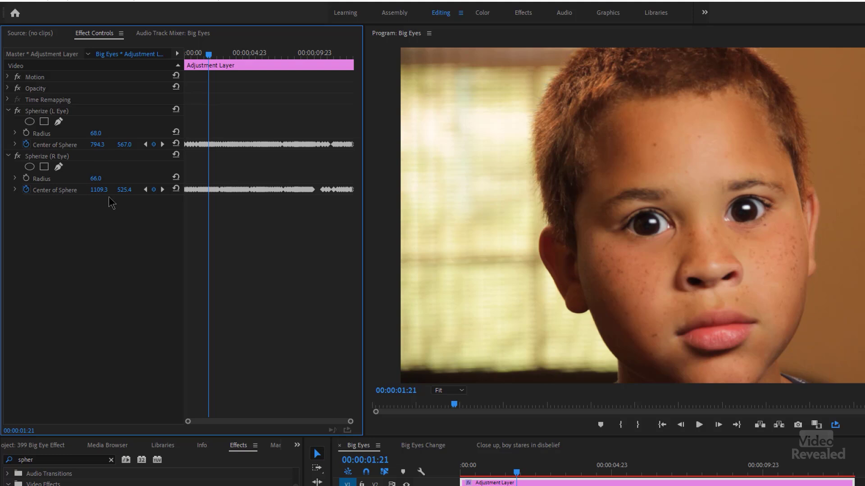
{"action": "left_click", "coordinate": [102, 179]}
{"action": "key", "text": "Return"}
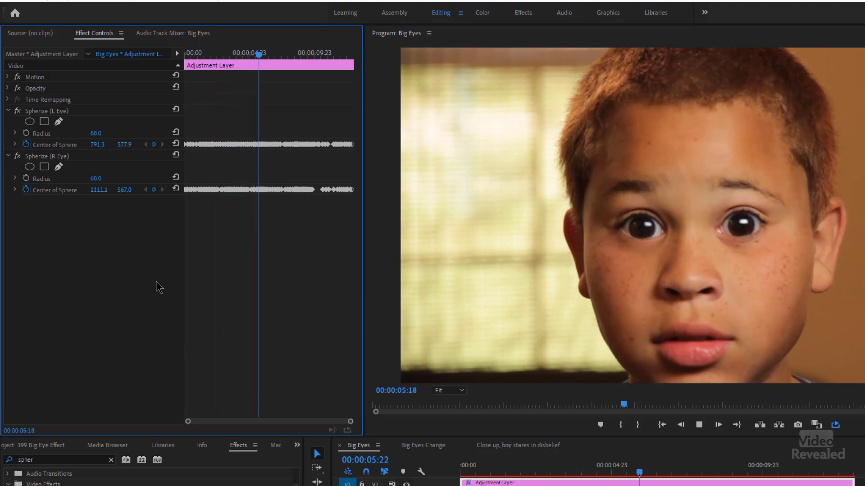
{"action": "key", "text": "space"}
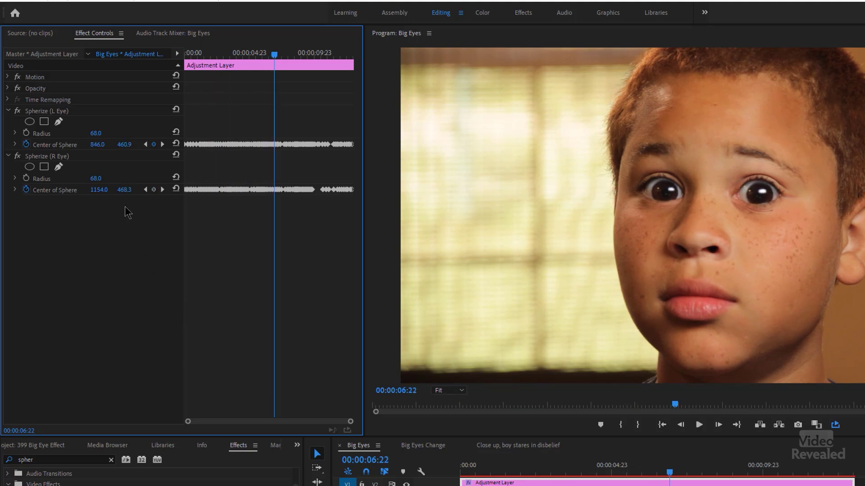